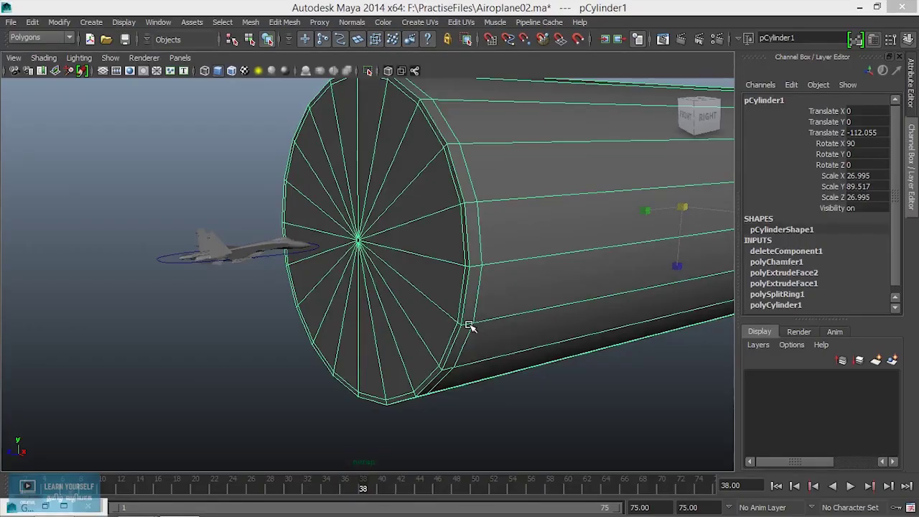
Step: Frame the cylinder's open end beside the jet and select the jet's control circle
{"action": "middle_click_drag", "start_coordinate": [328, 332], "coordinate": [430, 347], "text": "alt"}
{"action": "mouse_move", "coordinate": [406, 332]}
{"action": "left_mouse_down", "text": "alt"}
{"action": "mouse_move", "coordinate": [385, 338]}
{"action": "mouse_move", "coordinate": [389, 330]}
{"action": "mouse_move", "coordinate": [455, 340]}
{"action": "mouse_move", "coordinate": [420, 336]}
{"action": "mouse_move", "coordinate": [426, 323]}
{"action": "mouse_move", "coordinate": [498, 318]}
{"action": "mouse_move", "coordinate": [341, 320]}
{"action": "left_mouse_up", "text": "alt"}
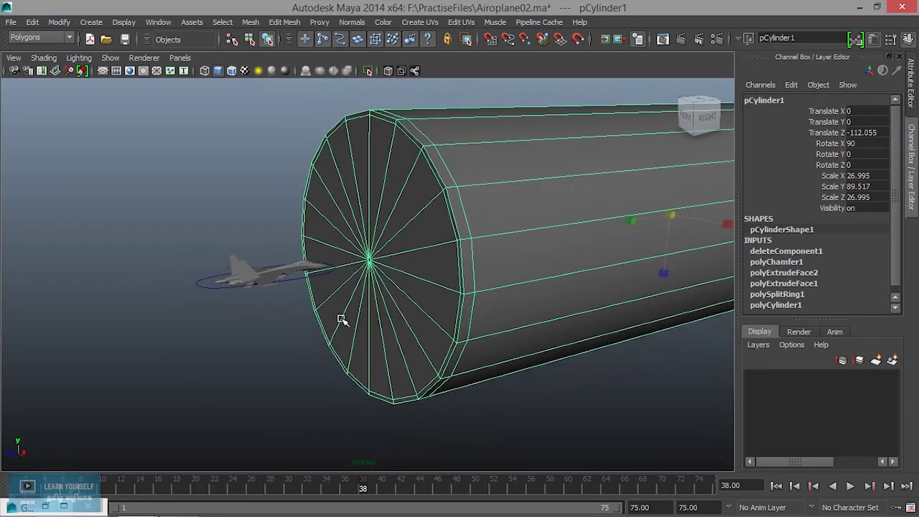
{"action": "left_click", "coordinate": [205, 286]}
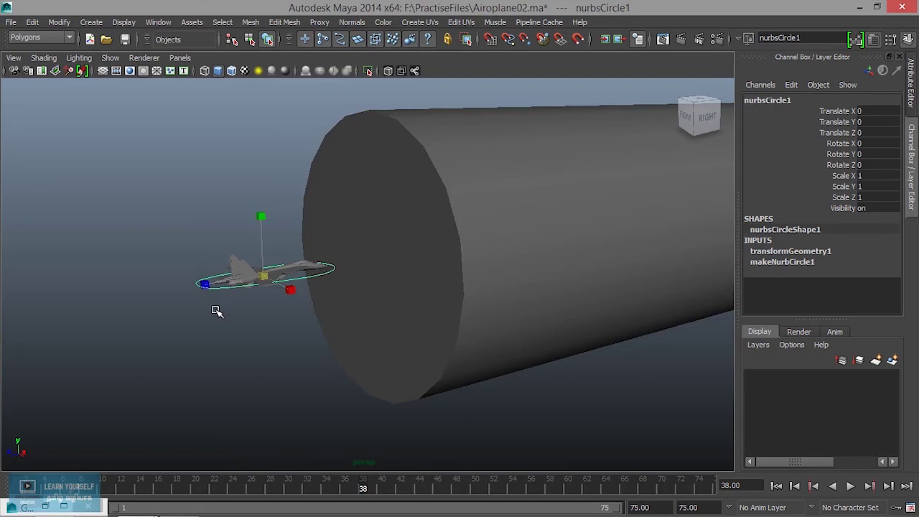
Step: At frame 1, move the jet's control circle back along Z to Translate Z 54.923
{"action": "left_click", "coordinate": [414, 273]}
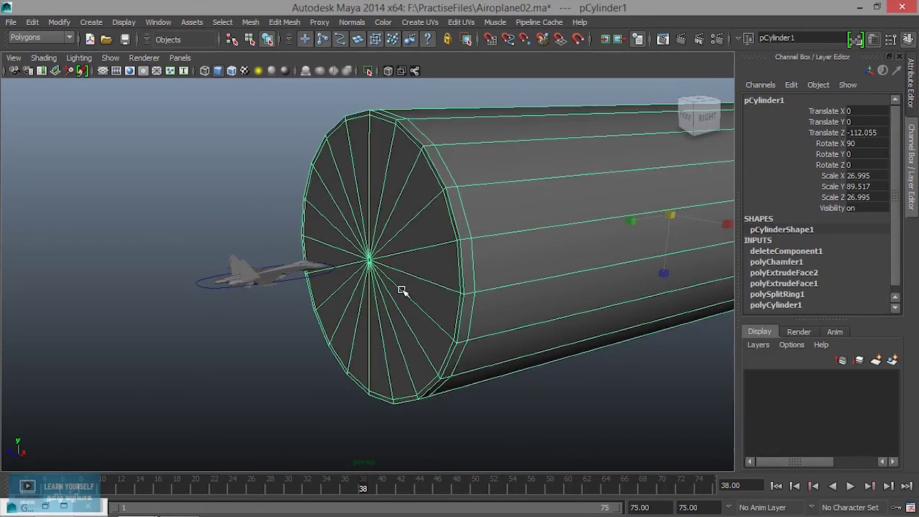
{"action": "left_click", "coordinate": [203, 286]}
{"action": "left_click_drag", "start_coordinate": [91, 488], "coordinate": [20, 489]}
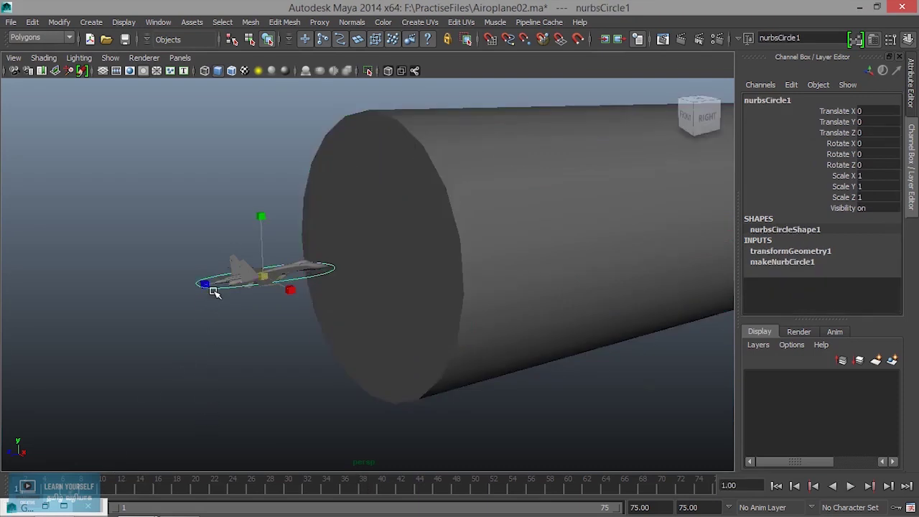
{"action": "left_click_drag", "start_coordinate": [213, 290], "coordinate": [134, 304]}
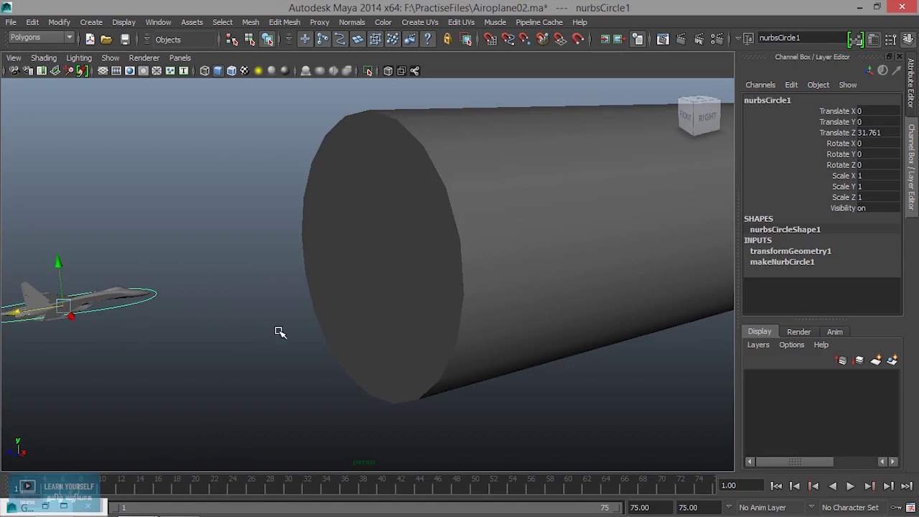
{"action": "left_click_drag", "start_coordinate": [13, 311], "coordinate": [4, 337]}
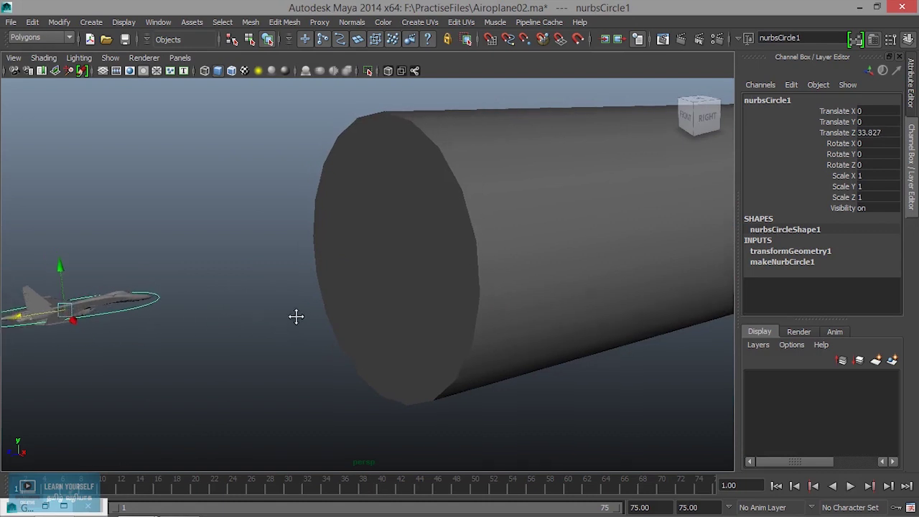
{"action": "left_click_drag", "start_coordinate": [295, 315], "coordinate": [224, 339], "text": "alt"}
{"action": "left_click_drag", "start_coordinate": [157, 303], "coordinate": [4, 332]}
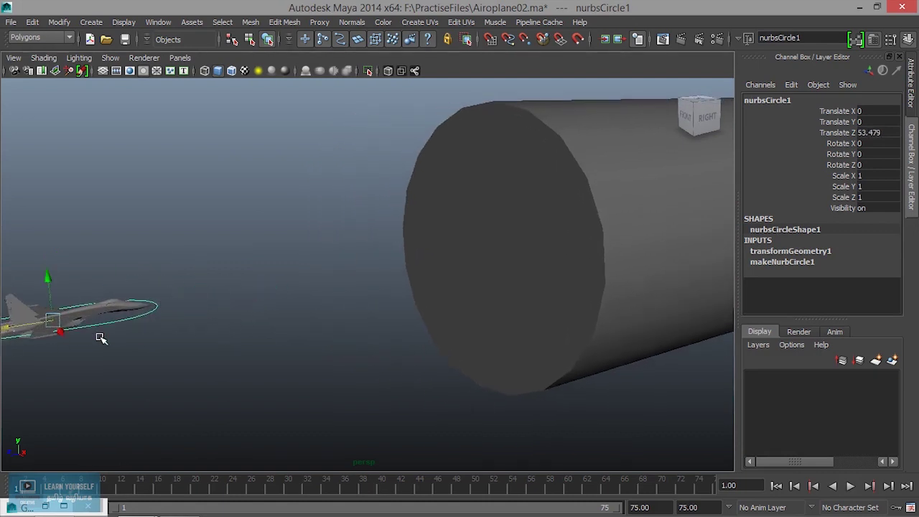
{"action": "left_click_drag", "start_coordinate": [226, 344], "coordinate": [231, 341], "text": "alt"}
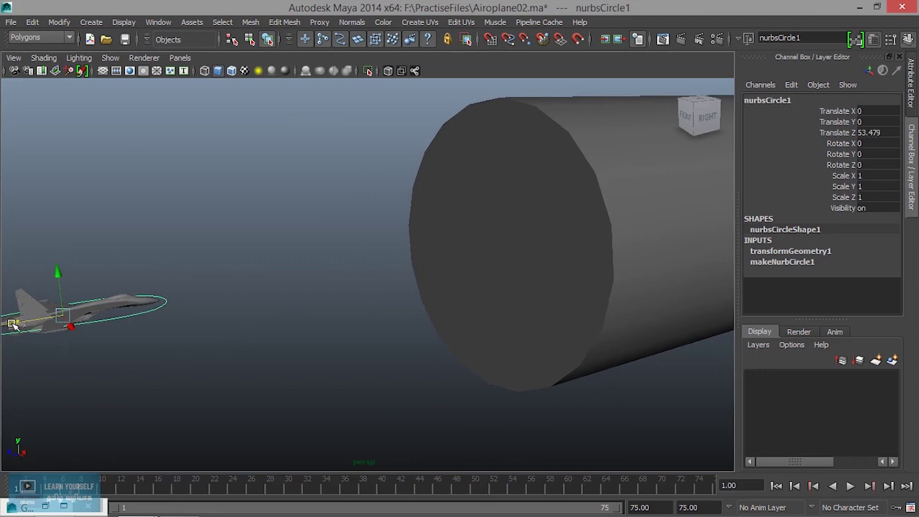
{"action": "left_click_drag", "start_coordinate": [13, 324], "coordinate": [3, 330]}
Step: Key the circle's translate and rotate at frame 1 and play the animation
{"action": "key", "text": "shift+w"}
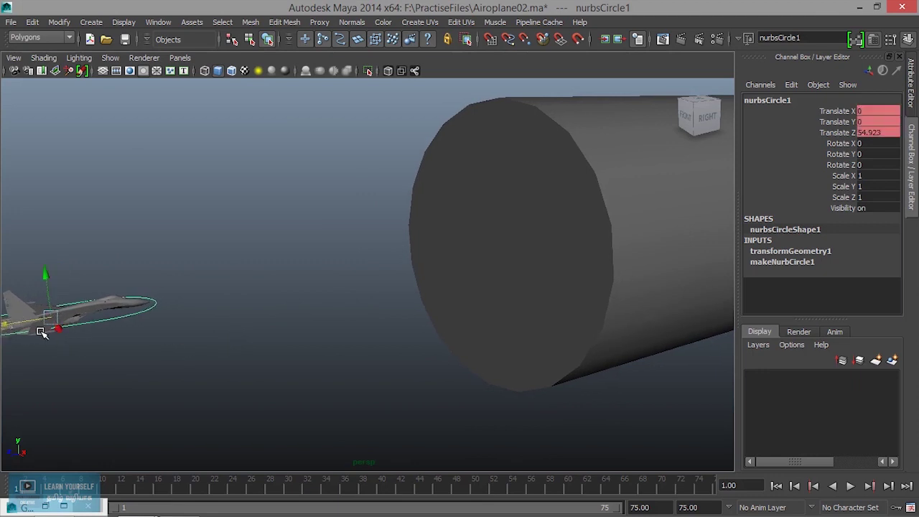
{"action": "key", "text": "shift+e"}
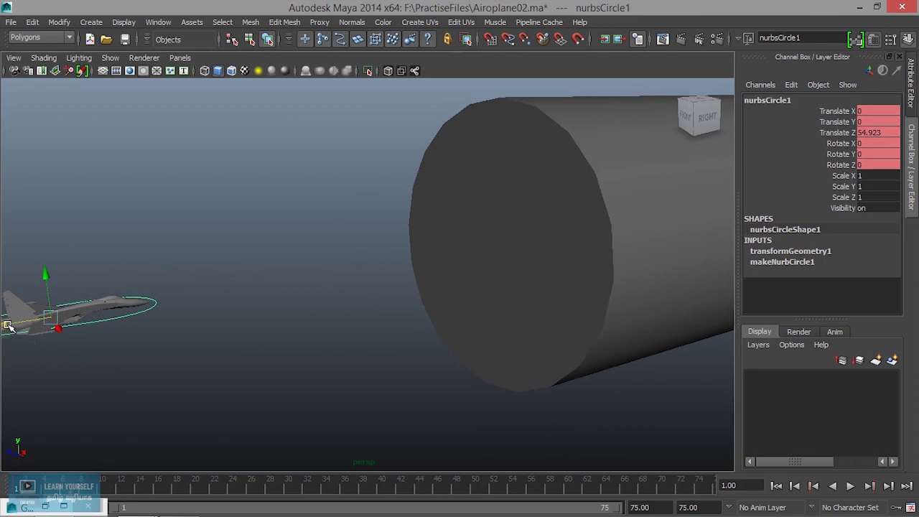
{"action": "key", "text": "alt+v"}
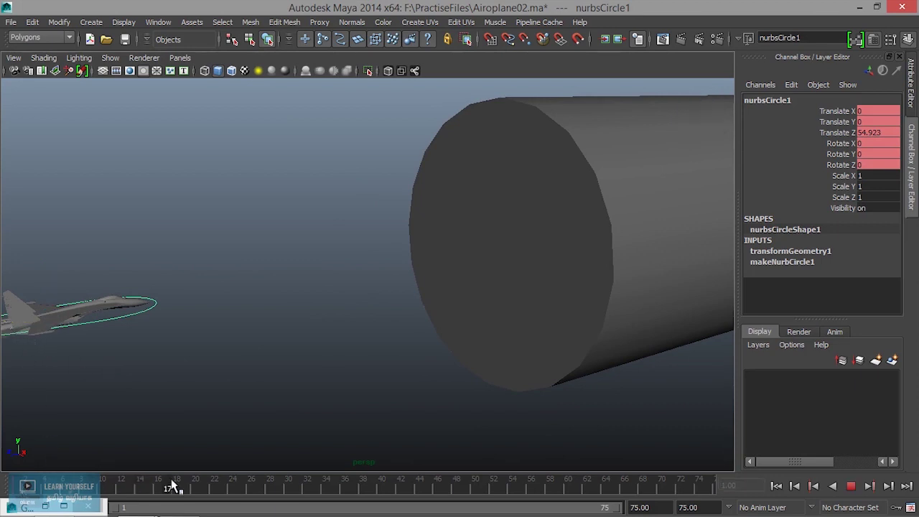
Step: At frame 30, move the jet up to the cylinder's opening and turn on Auto Keyframe
{"action": "left_click", "coordinate": [288, 488]}
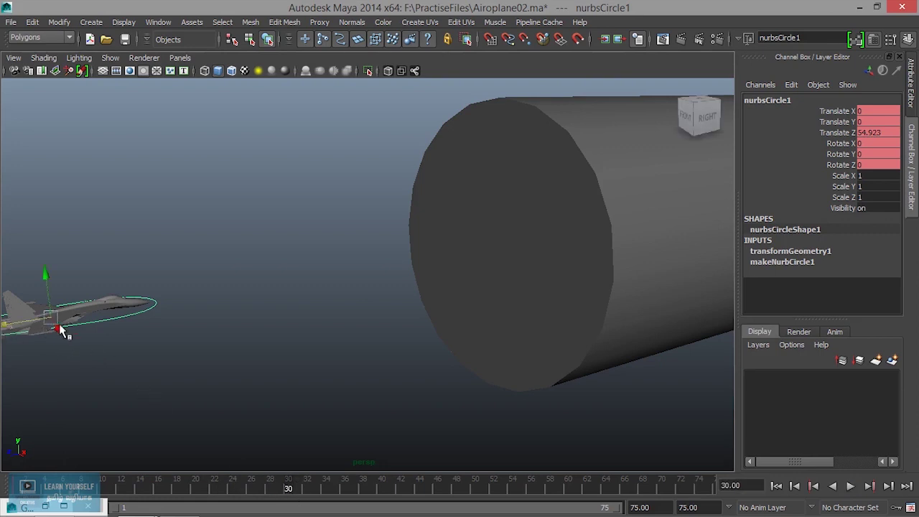
{"action": "mouse_move", "coordinate": [33, 325]}
{"action": "left_mouse_down"}
{"action": "mouse_move", "coordinate": [465, 272]}
{"action": "mouse_move", "coordinate": [400, 318]}
{"action": "left_mouse_up"}
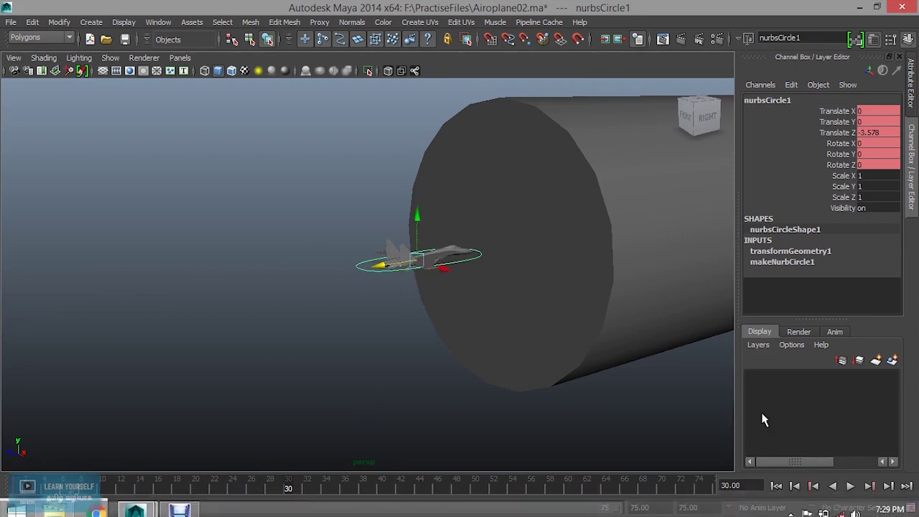
{"action": "left_click", "coordinate": [895, 508]}
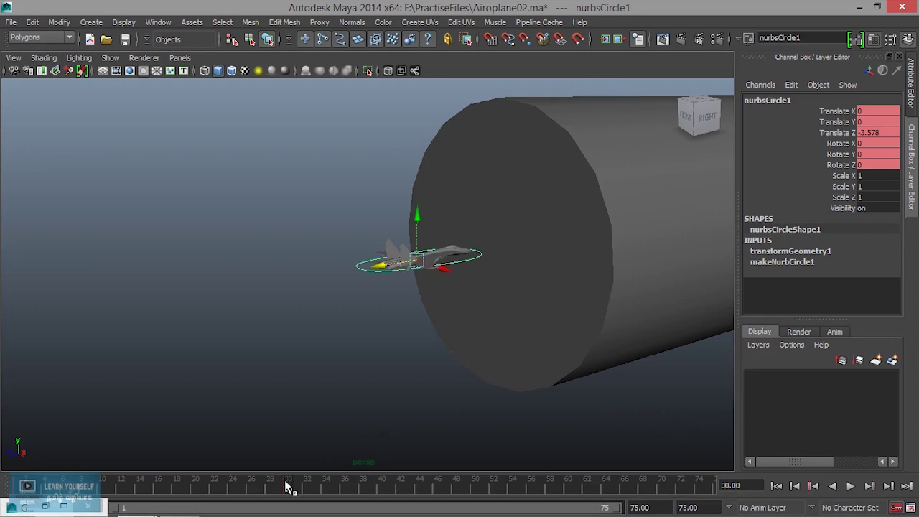
{"action": "key", "text": "alt+v"}
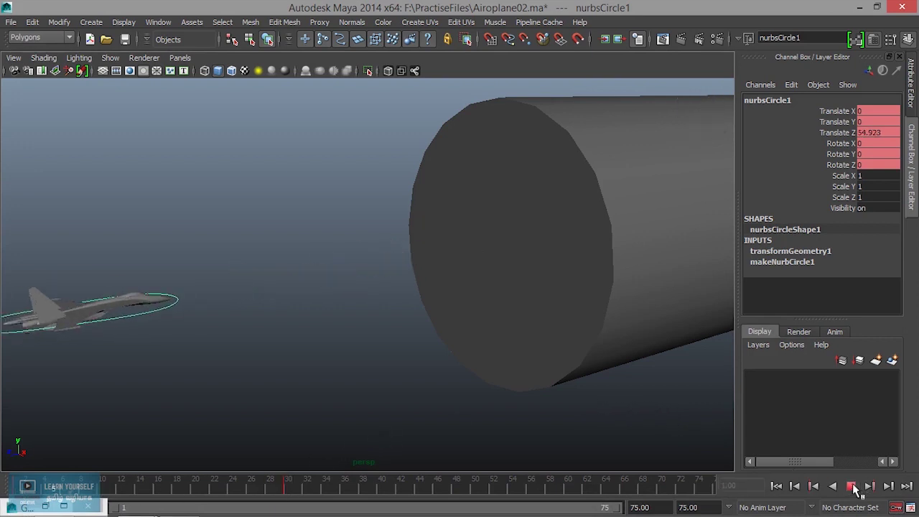
Step: At frame 75, move the jet deep inside the cylinder and replay from the start
{"action": "left_click", "coordinate": [851, 486]}
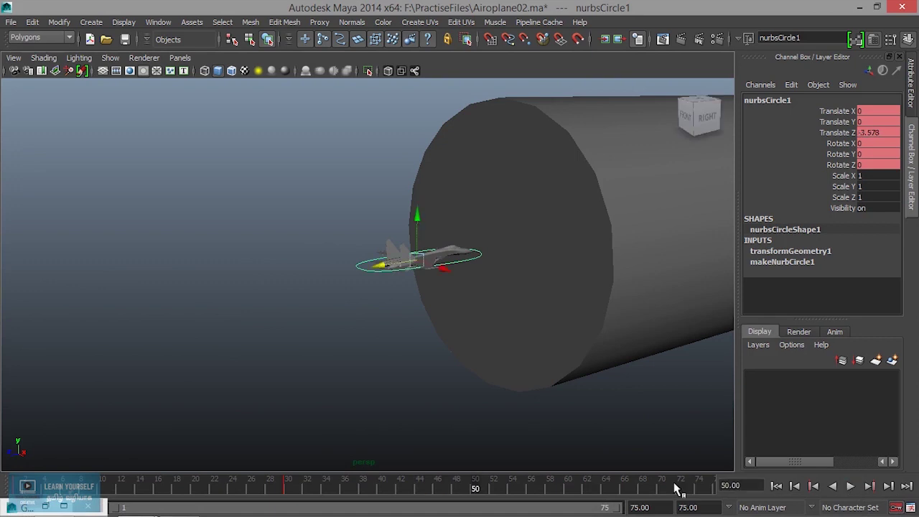
{"action": "key", "text": "alt+v"}
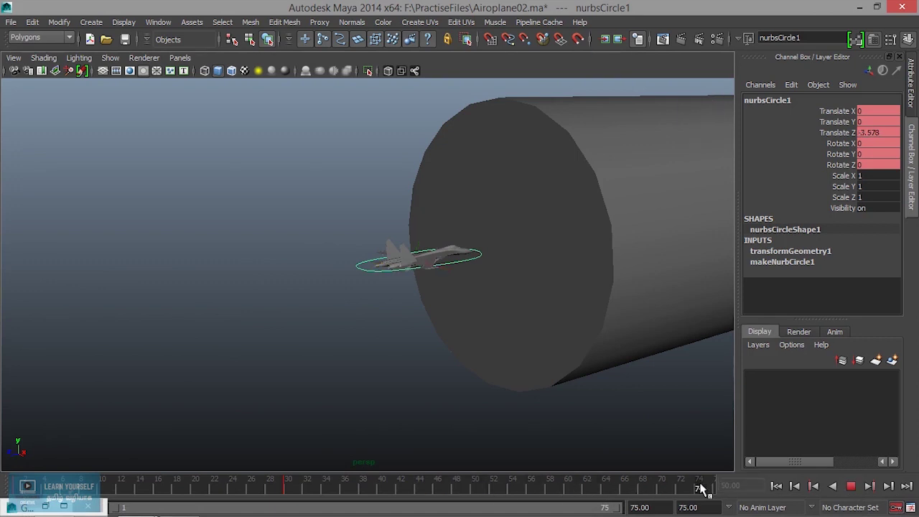
{"action": "mouse_move", "coordinate": [579, 362]}
{"action": "left_mouse_down", "text": "alt"}
{"action": "mouse_move", "coordinate": [304, 380]}
{"action": "mouse_move", "coordinate": [322, 365]}
{"action": "mouse_move", "coordinate": [292, 381]}
{"action": "left_mouse_up", "text": "alt"}
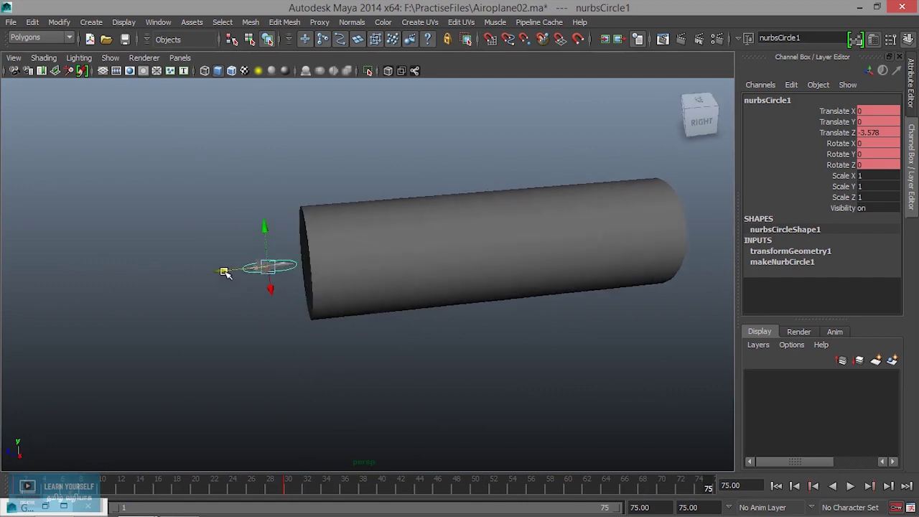
{"action": "left_click_drag", "start_coordinate": [224, 271], "coordinate": [605, 257]}
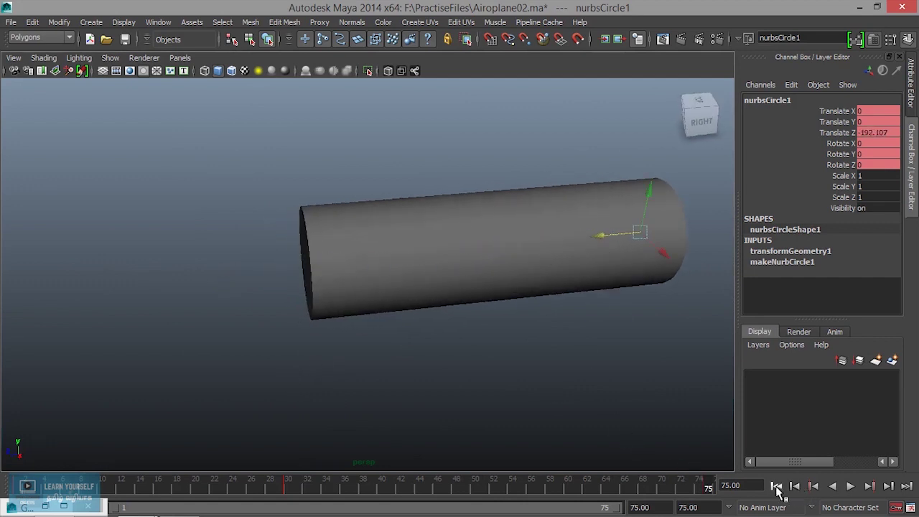
{"action": "left_click", "coordinate": [776, 486]}
{"action": "left_click", "coordinate": [850, 486]}
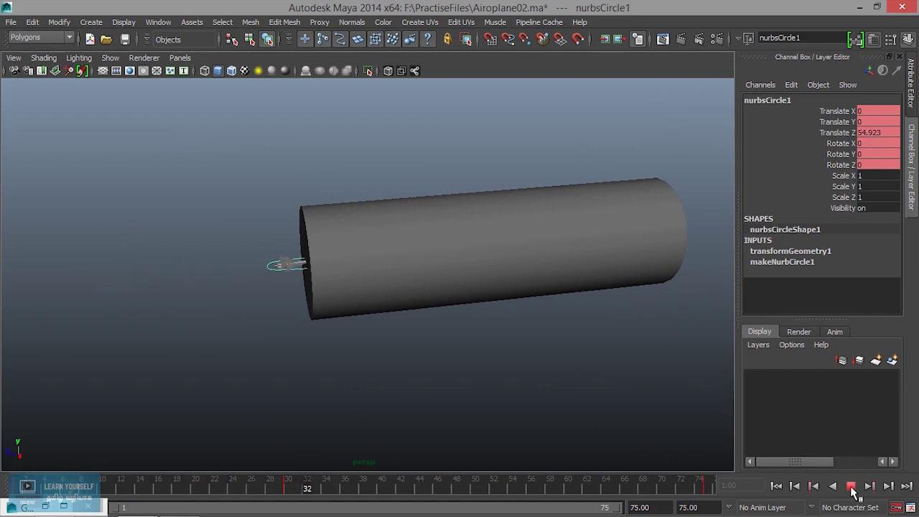
{"action": "left_click", "coordinate": [851, 486]}
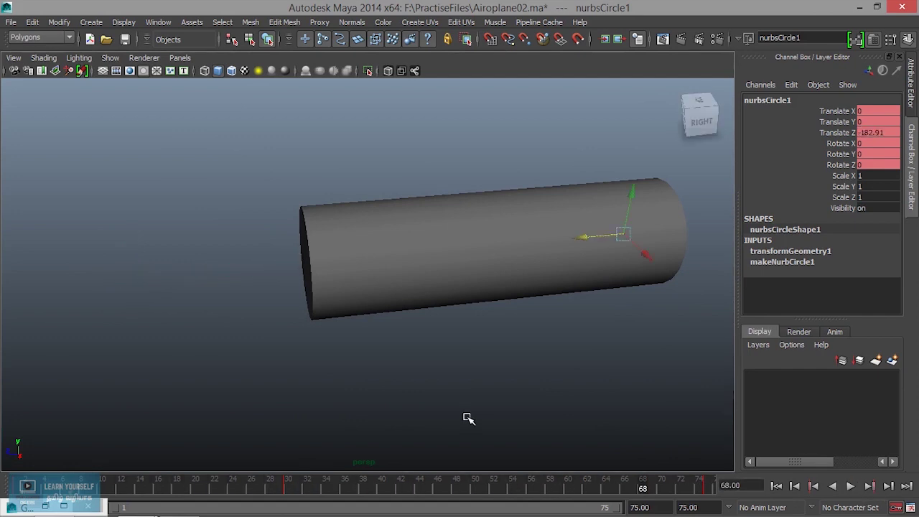
Step: Rewind to frame 1 and reframe the view around the cylinder's end and the jet
{"action": "mouse_move", "coordinate": [308, 351]}
{"action": "left_mouse_down", "text": "alt"}
{"action": "mouse_move", "coordinate": [281, 371]}
{"action": "mouse_move", "coordinate": [322, 363]}
{"action": "mouse_move", "coordinate": [341, 334]}
{"action": "left_mouse_up", "text": "alt"}
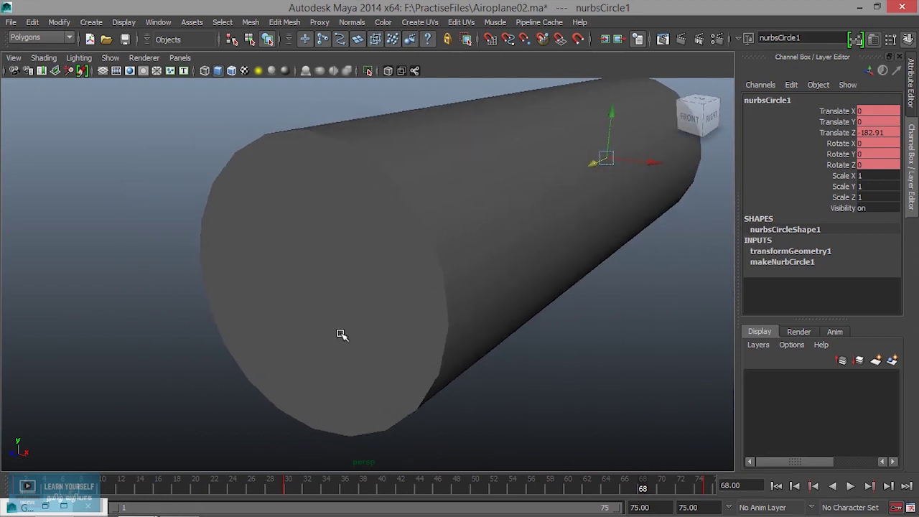
{"action": "left_click", "coordinate": [309, 323]}
{"action": "scroll", "coordinate": [310, 323], "scroll_direction": "down", "scroll_amount": 3}
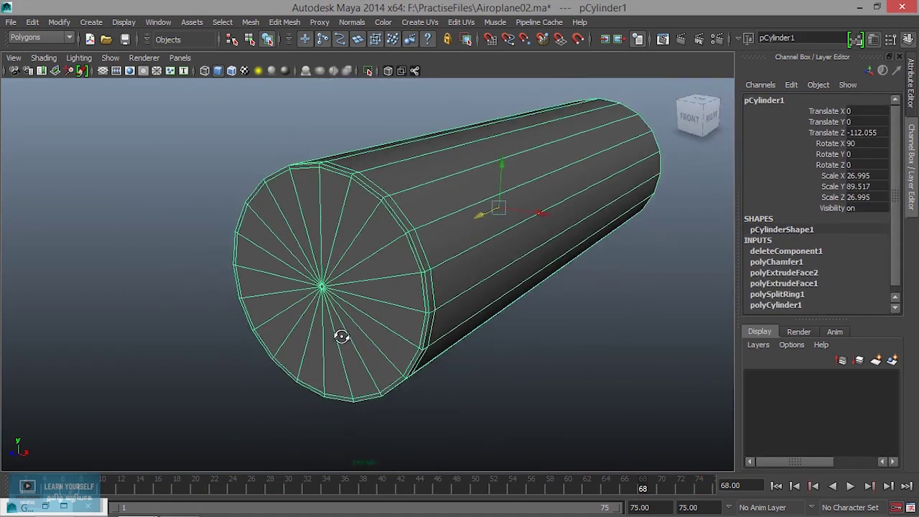
{"action": "scroll", "coordinate": [345, 359], "scroll_direction": "down", "scroll_amount": 1}
{"action": "left_click_drag", "start_coordinate": [424, 495], "coordinate": [7, 483]}
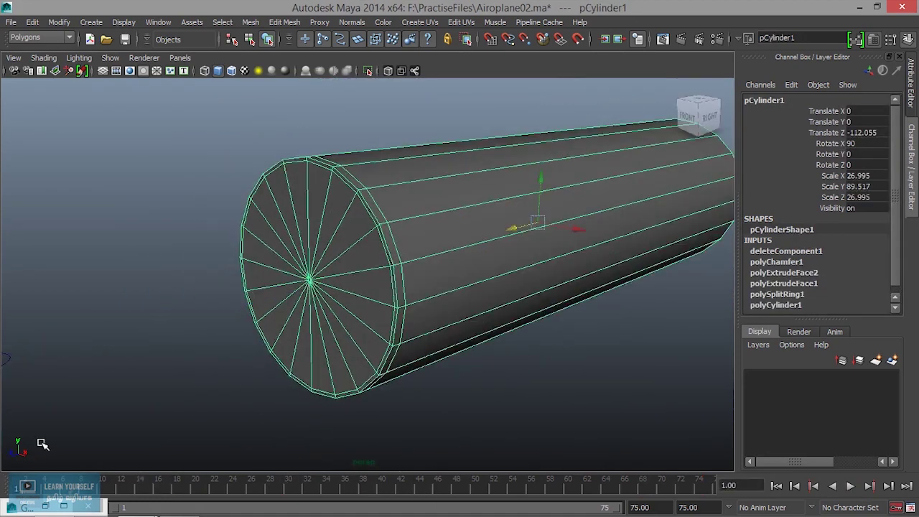
{"action": "middle_click_drag", "start_coordinate": [148, 410], "coordinate": [174, 400], "text": "alt"}
Step: Play the jet's flight to frame 30, then zoom in and select the cylinder
{"action": "left_click", "coordinate": [141, 363]}
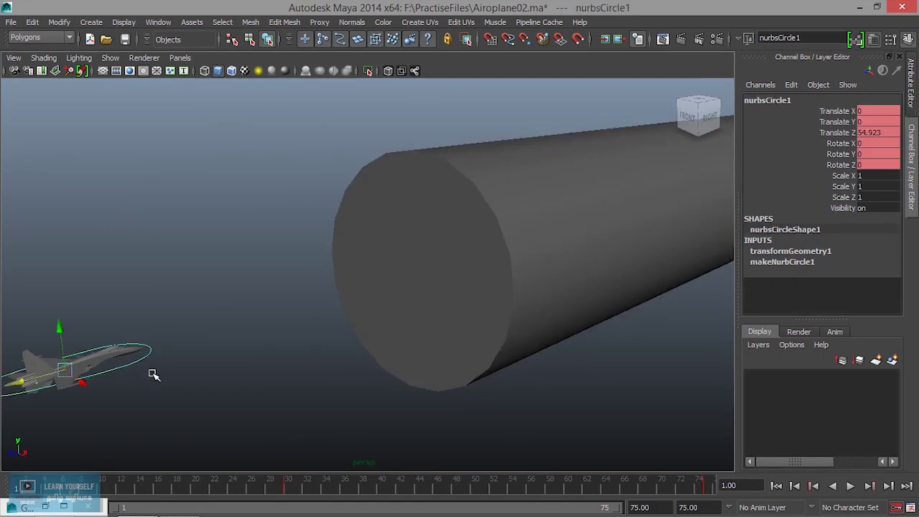
{"action": "key", "text": "alt+v"}
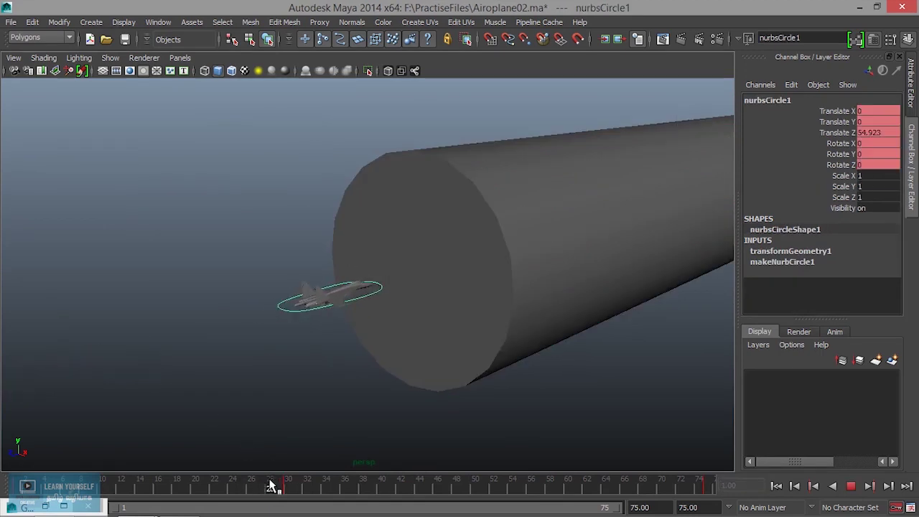
{"action": "left_click", "coordinate": [287, 486]}
{"action": "right_click_drag", "start_coordinate": [333, 335], "coordinate": [441, 374], "text": "alt"}
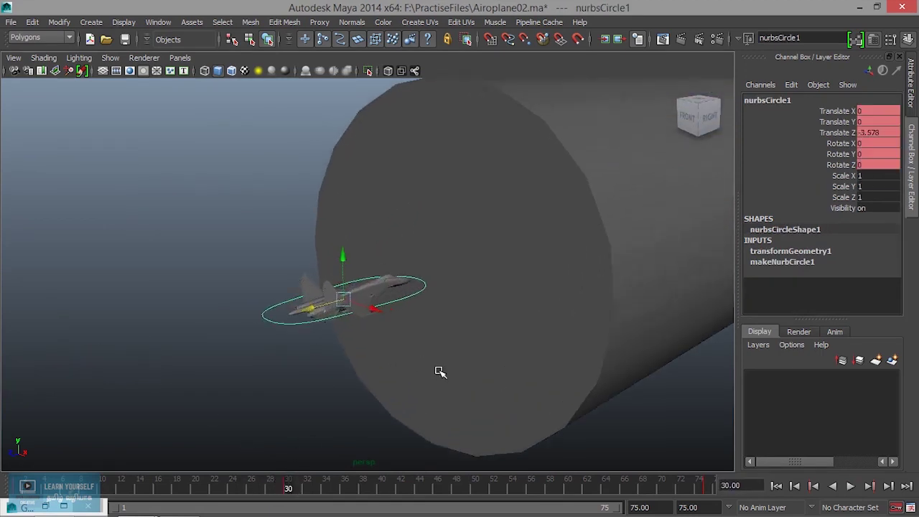
{"action": "left_click", "coordinate": [505, 323]}
Step: At frame 30, scale the cap's centre vertices outward into a small ring
{"action": "right_click_drag", "start_coordinate": [487, 260], "coordinate": [412, 208]}
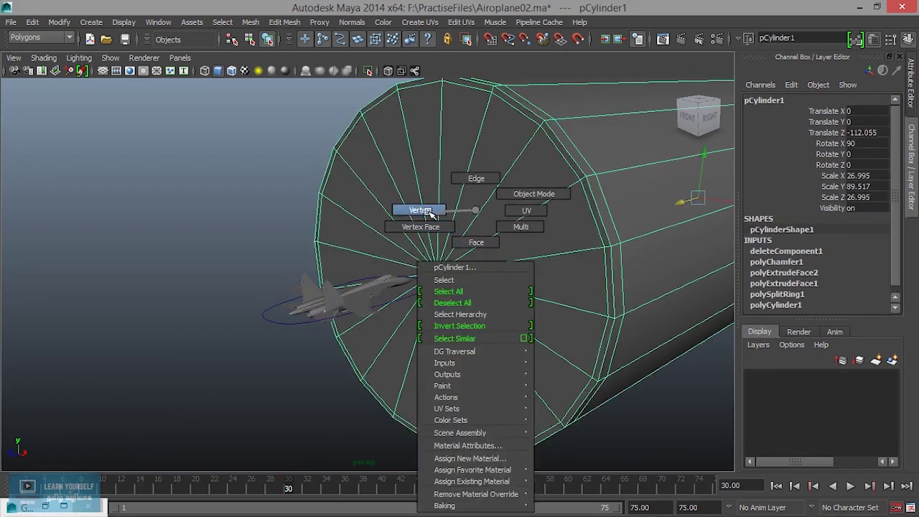
{"action": "left_click", "coordinate": [447, 281]}
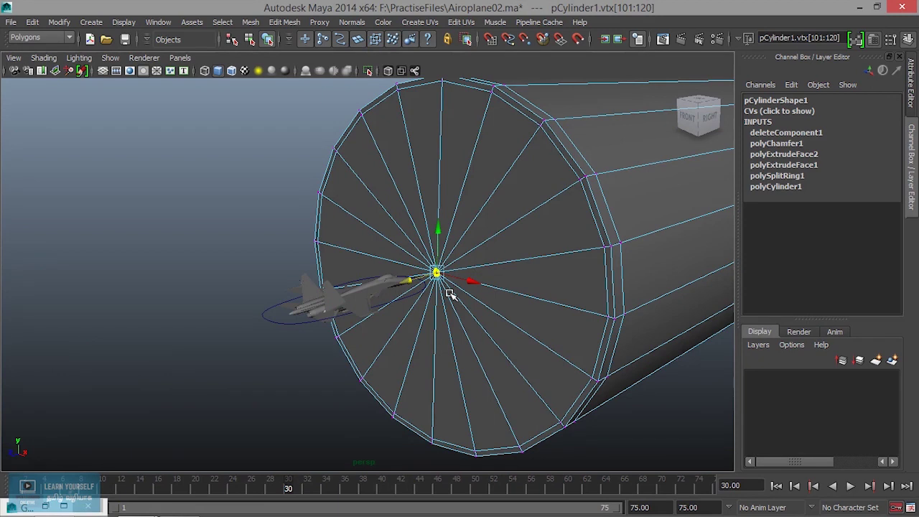
{"action": "key", "text": "r"}
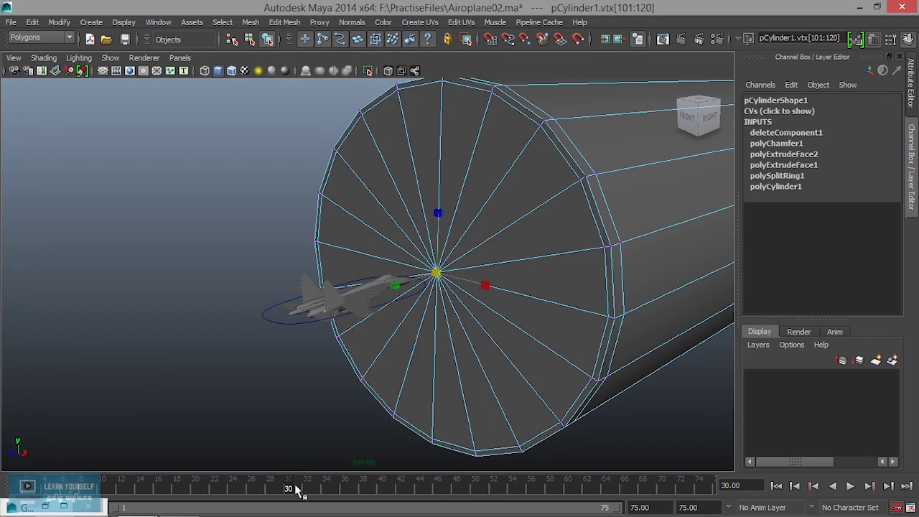
{"action": "left_click_drag", "start_coordinate": [287, 490], "coordinate": [66, 463]}
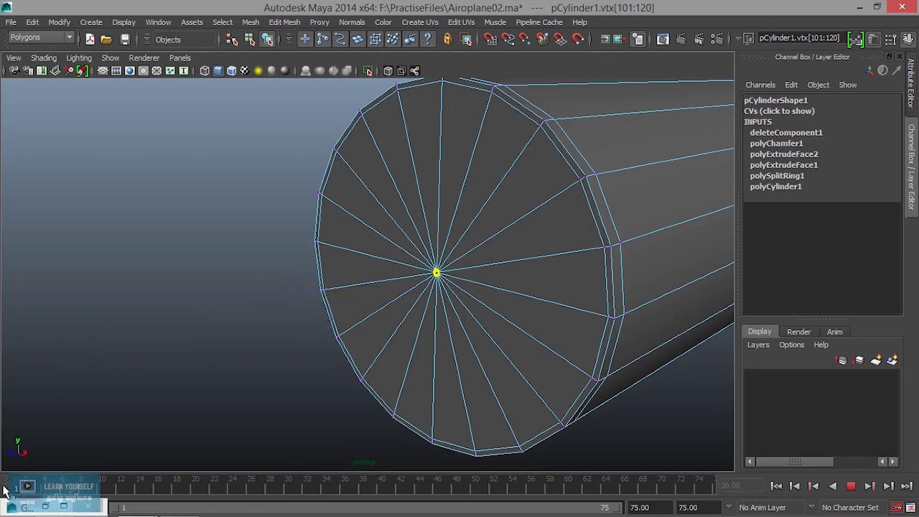
{"action": "left_click_drag", "start_coordinate": [21, 491], "coordinate": [288, 490]}
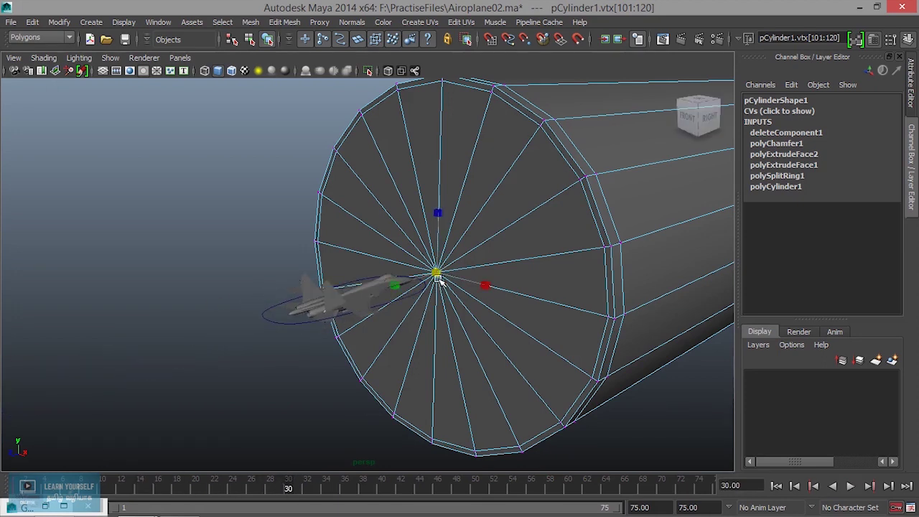
{"action": "mouse_move", "coordinate": [436, 274]}
{"action": "left_mouse_down"}
{"action": "mouse_move", "coordinate": [616, 313]}
{"action": "mouse_move", "coordinate": [578, 314]}
{"action": "left_mouse_up"}
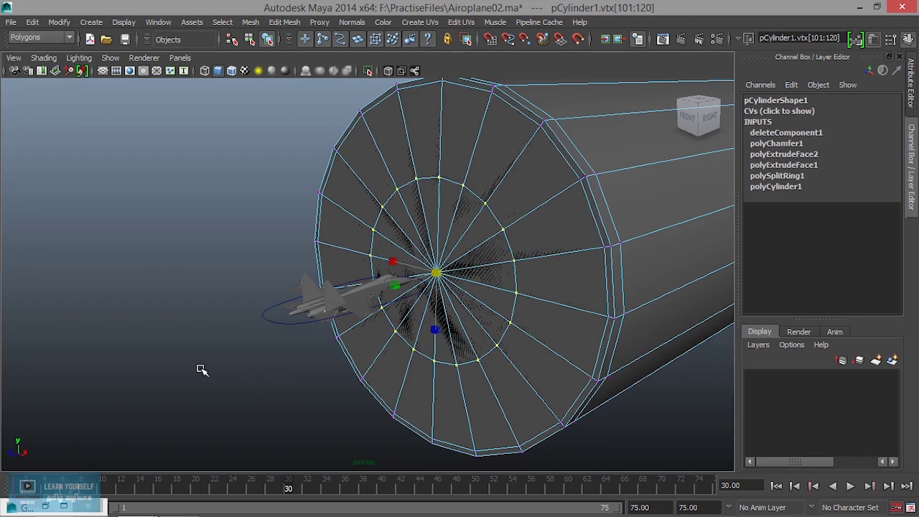
{"action": "left_click", "coordinate": [202, 370]}
Step: Return to the cap's centre vertex selection and play the animation to frame 30
{"action": "right_click_drag", "start_coordinate": [502, 247], "coordinate": [549, 201]}
{"action": "left_click", "coordinate": [531, 222]}
{"action": "key", "text": "ctrl+z"}
{"action": "key", "text": "ctrl+z"}
{"action": "key", "text": "ctrl+z"}
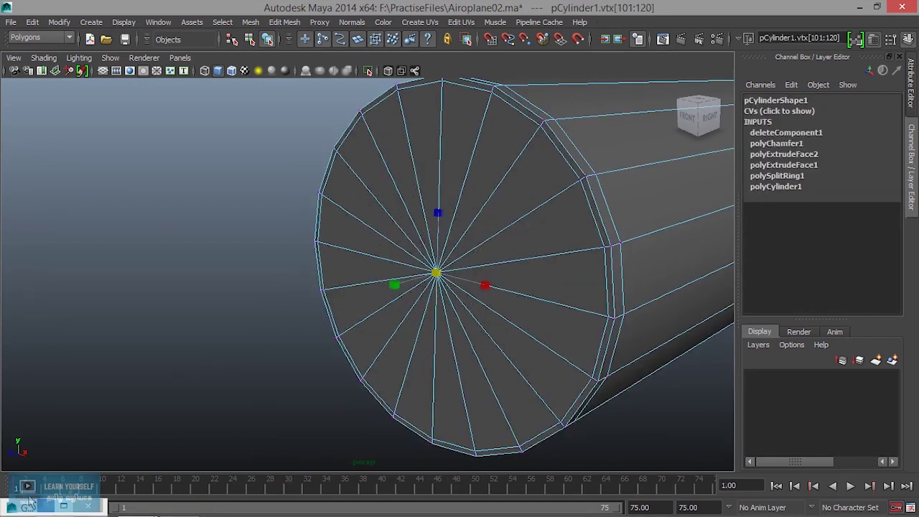
{"action": "key", "text": "alt+v"}
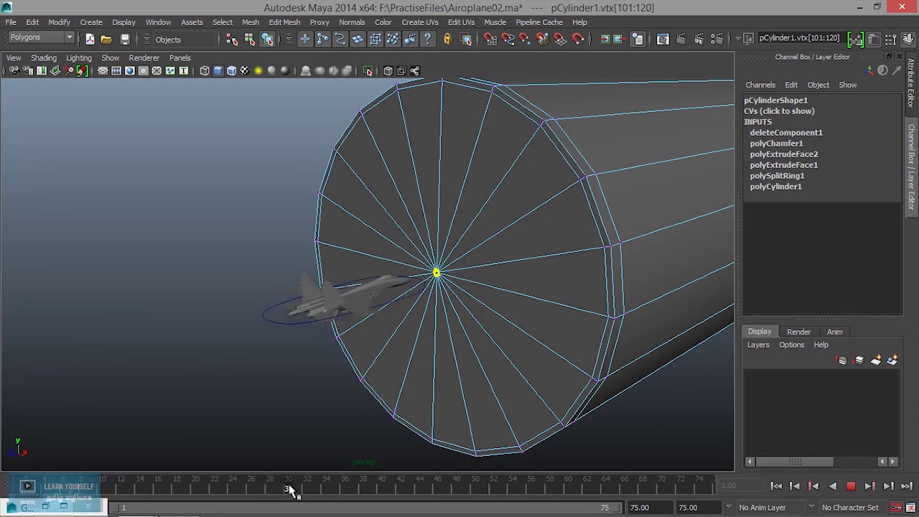
{"action": "left_click", "coordinate": [288, 489]}
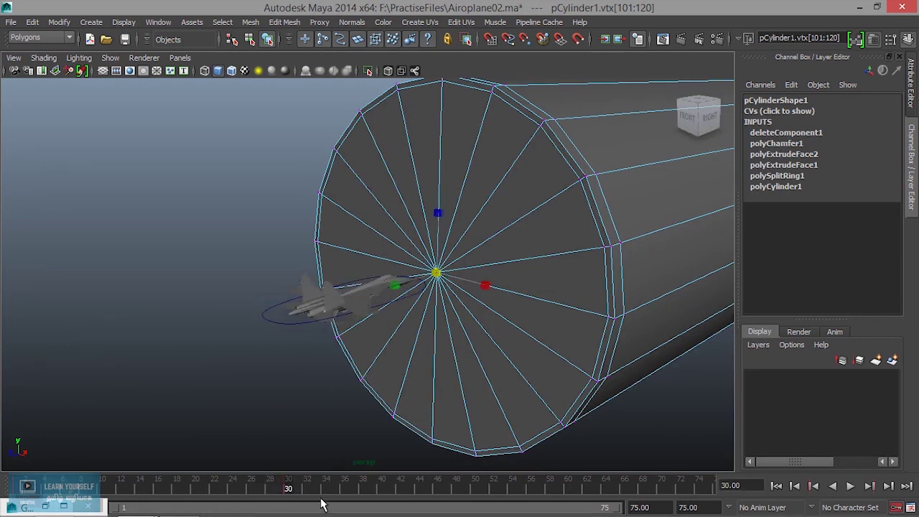
Step: Widen the vertex ring at frame 36, then shrink it back toward the centre at frame 42
{"action": "key", "text": "alt+v"}
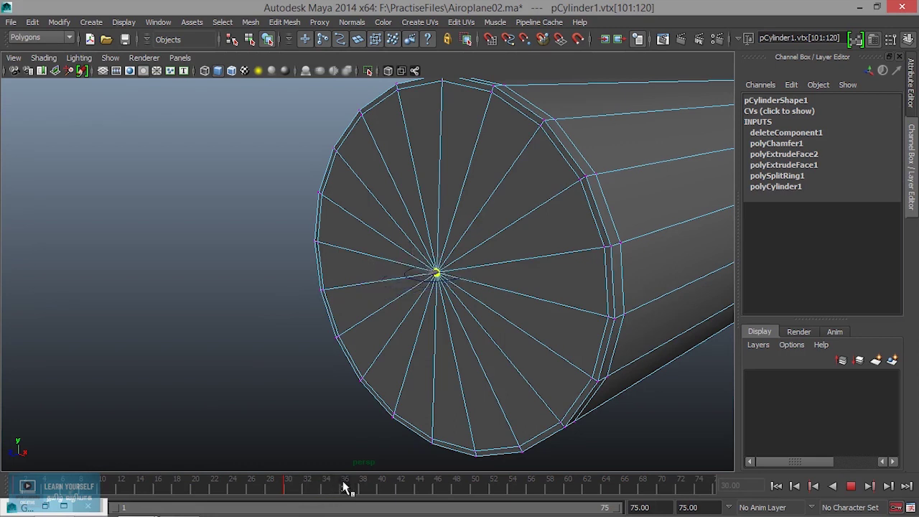
{"action": "left_click", "coordinate": [344, 488]}
{"action": "left_click_drag", "start_coordinate": [439, 277], "coordinate": [681, 304]}
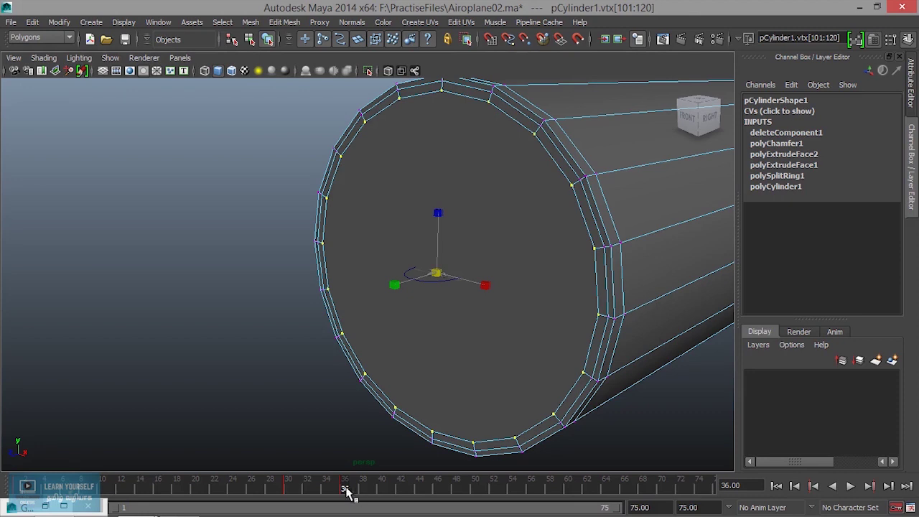
{"action": "left_click_drag", "start_coordinate": [346, 490], "coordinate": [404, 491]}
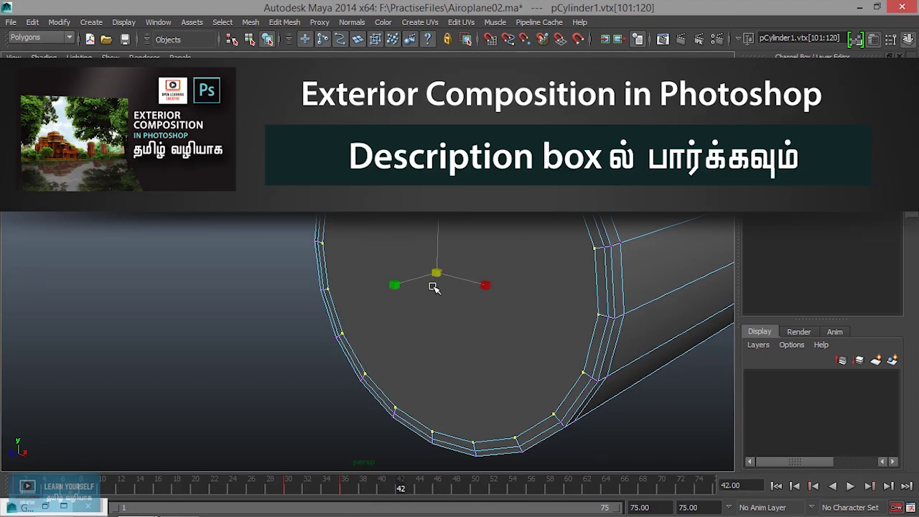
{"action": "left_click_drag", "start_coordinate": [437, 273], "coordinate": [205, 301]}
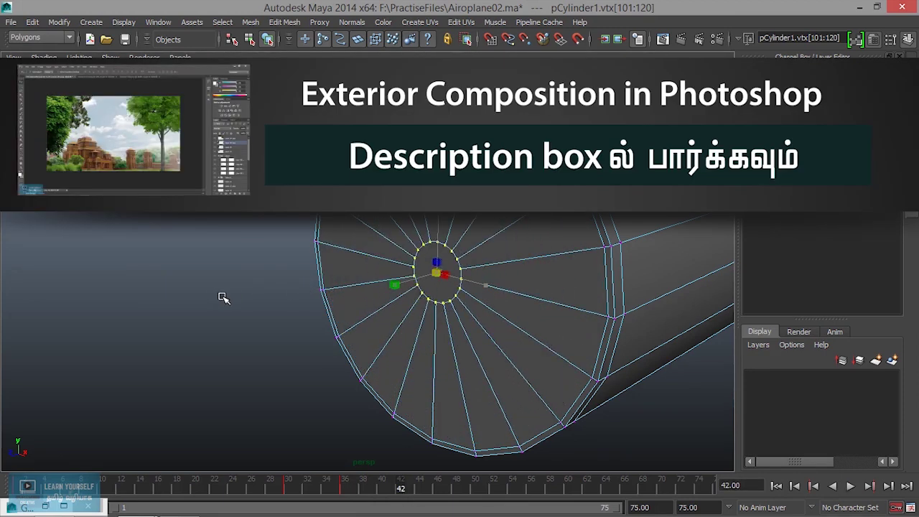
Step: At frame 38, delete the cap's inner face to open a hole and orbit to inspect it
{"action": "left_click", "coordinate": [230, 488]}
{"action": "left_click_drag", "start_coordinate": [230, 488], "coordinate": [354, 488]}
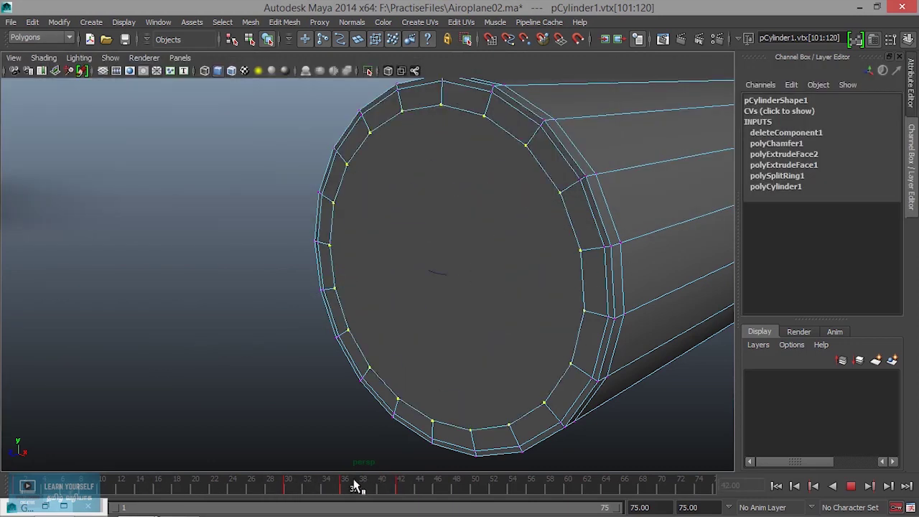
{"action": "left_click_drag", "start_coordinate": [353, 488], "coordinate": [363, 487]}
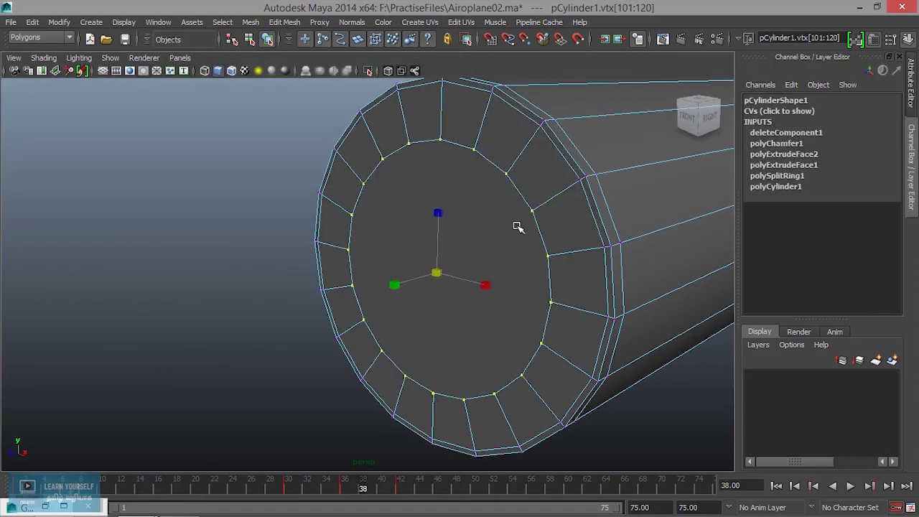
{"action": "right_click", "coordinate": [517, 211]}
{"action": "left_click", "coordinate": [528, 245]}
{"action": "left_click", "coordinate": [507, 252]}
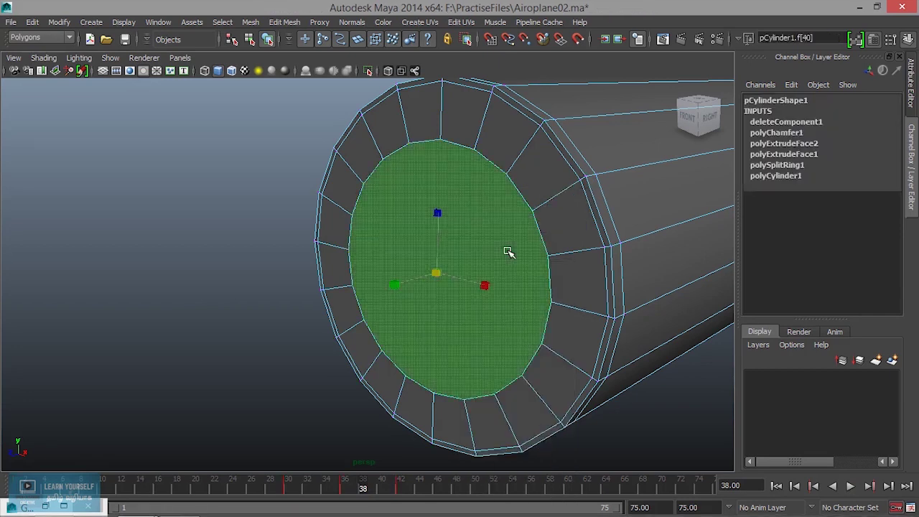
{"action": "mouse_move", "coordinate": [481, 276]}
{"action": "left_mouse_down", "text": "alt"}
{"action": "mouse_move", "coordinate": [509, 310]}
{"action": "mouse_move", "coordinate": [566, 285]}
{"action": "mouse_move", "coordinate": [439, 301]}
{"action": "left_mouse_up", "text": "alt"}
{"action": "key", "text": "Delete"}
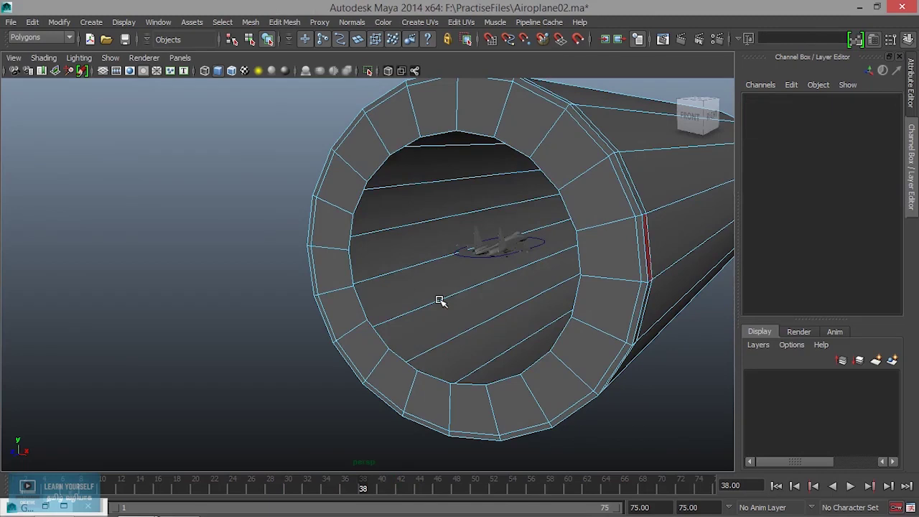
{"action": "mouse_move", "coordinate": [516, 311]}
{"action": "left_mouse_down", "text": "alt"}
{"action": "mouse_move", "coordinate": [493, 318]}
{"action": "mouse_move", "coordinate": [505, 316]}
{"action": "mouse_move", "coordinate": [503, 325]}
{"action": "left_mouse_up", "text": "alt"}
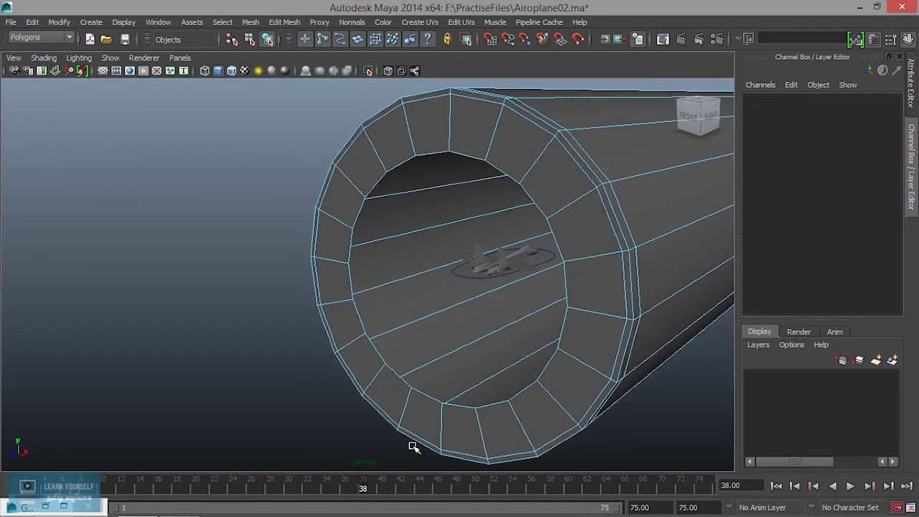
{"action": "key", "text": "ctrl+z"}
{"action": "key", "text": "ctrl+z"}
{"action": "right_click_drag", "start_coordinate": [640, 205], "coordinate": [690, 190]}
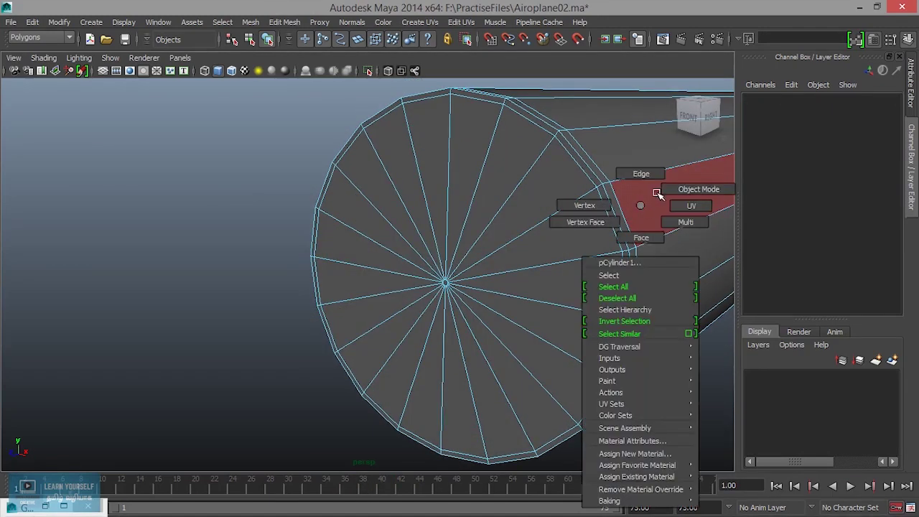
Step: In object mode, play the jet's flight into the cylinder and review it from several angles
{"action": "left_click", "coordinate": [237, 224]}
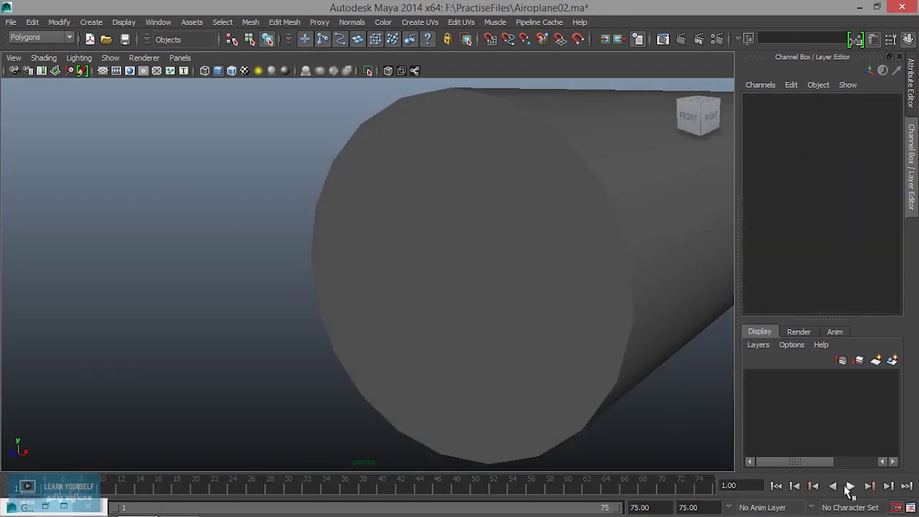
{"action": "left_click", "coordinate": [847, 487]}
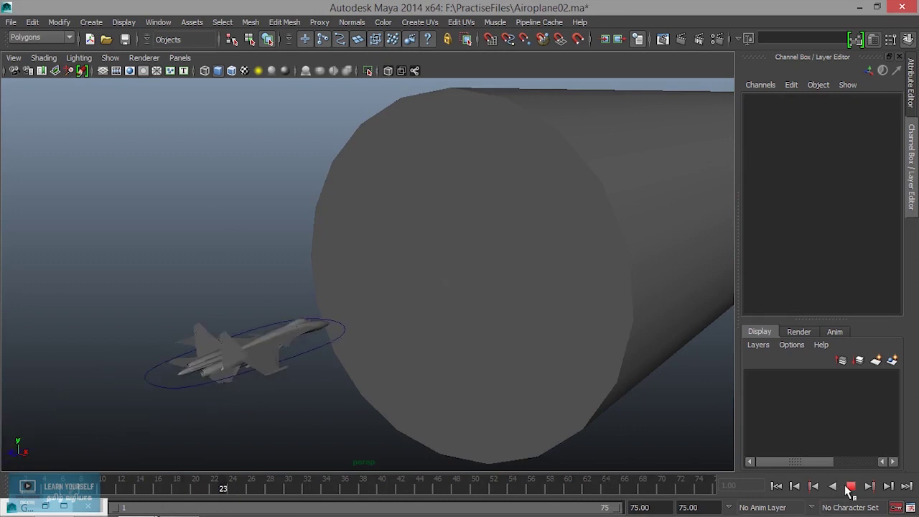
{"action": "left_click", "coordinate": [849, 487]}
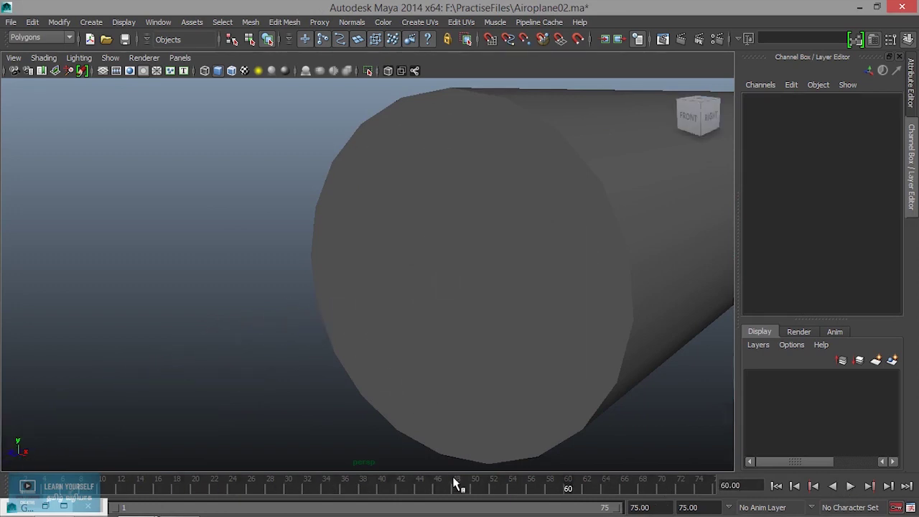
{"action": "left_click_drag", "start_coordinate": [516, 345], "coordinate": [546, 361], "text": "alt"}
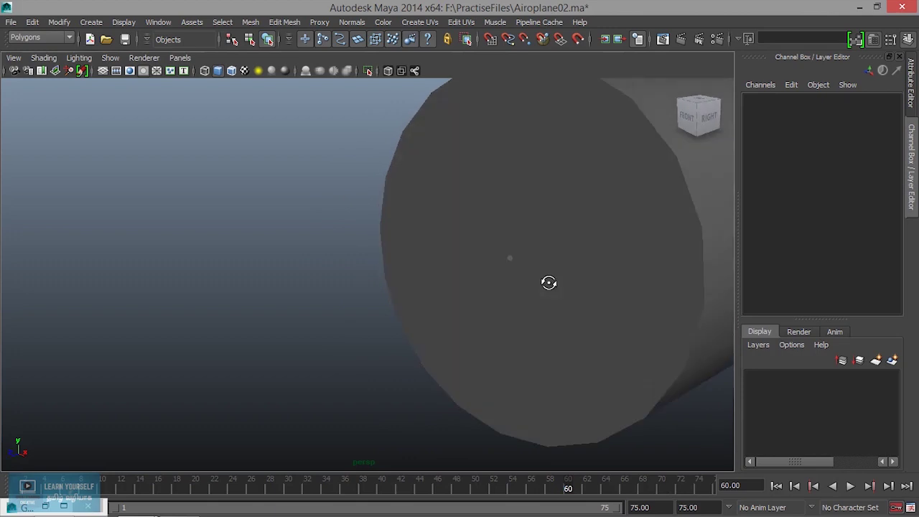
{"action": "left_click", "coordinate": [549, 281]}
{"action": "left_click_drag", "start_coordinate": [550, 272], "coordinate": [502, 328], "text": "alt"}
{"action": "key", "text": "alt+v"}
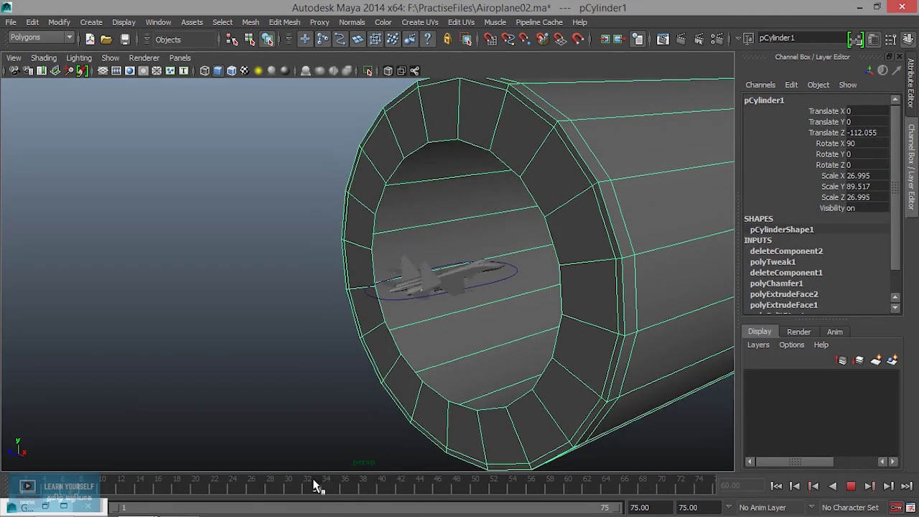
{"action": "key", "text": "alt+v"}
Step: Switch the cylinder to vertex mode and select the cap's centre vertices at frame 30
{"action": "right_click", "coordinate": [547, 195]}
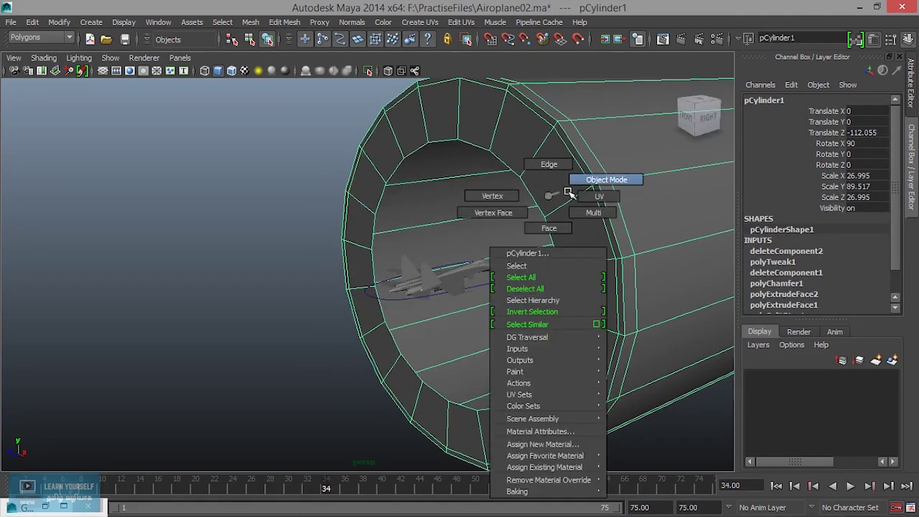
{"action": "left_click", "coordinate": [520, 194]}
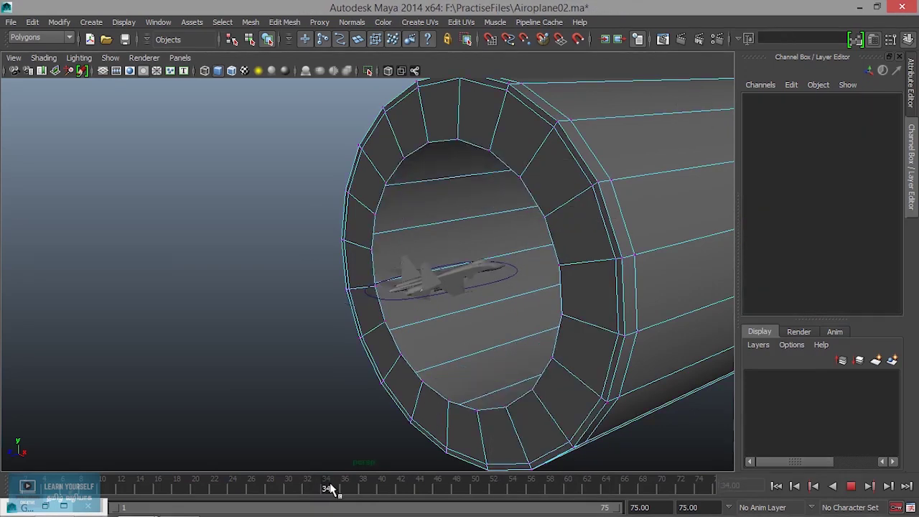
{"action": "left_click_drag", "start_coordinate": [328, 488], "coordinate": [293, 482]}
{"action": "left_click_drag", "start_coordinate": [443, 267], "coordinate": [474, 308]}
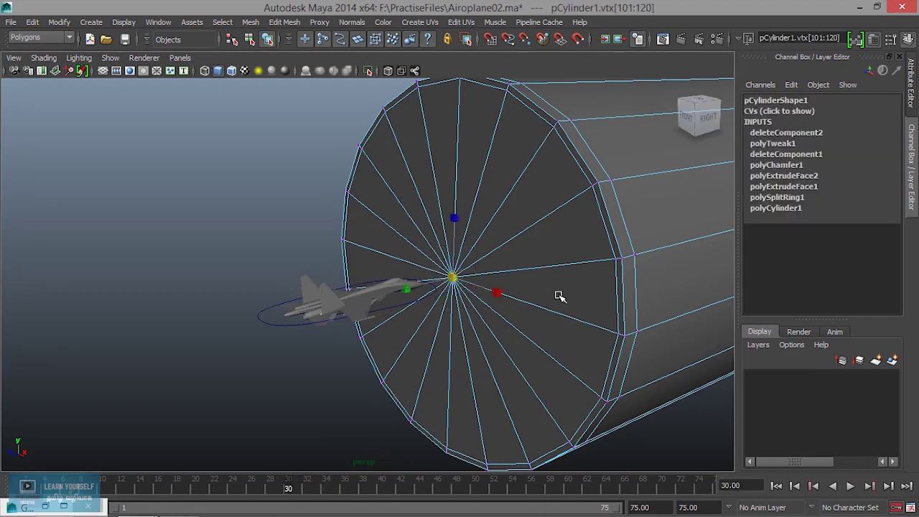
Step: Scrub and play the animation to watch the cap hole close and open
{"action": "key", "text": "alt+v"}
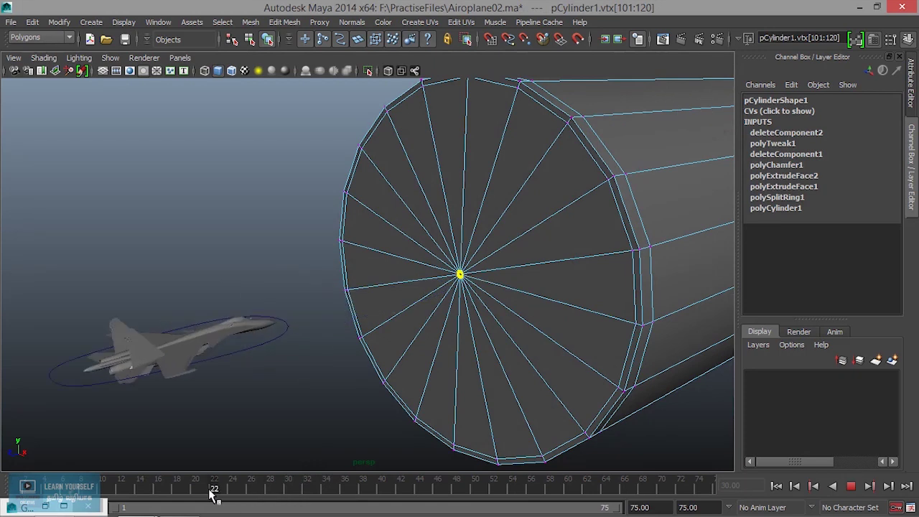
{"action": "mouse_move", "coordinate": [300, 486]}
{"action": "left_mouse_down"}
{"action": "mouse_move", "coordinate": [252, 488]}
{"action": "mouse_move", "coordinate": [345, 488]}
{"action": "mouse_move", "coordinate": [39, 493]}
{"action": "mouse_move", "coordinate": [222, 475]}
{"action": "left_mouse_up"}
{"action": "mouse_move", "coordinate": [302, 459]}
{"action": "left_mouse_down"}
{"action": "mouse_move", "coordinate": [404, 449]}
{"action": "mouse_move", "coordinate": [134, 486]}
{"action": "mouse_move", "coordinate": [7, 476]}
{"action": "left_mouse_up"}
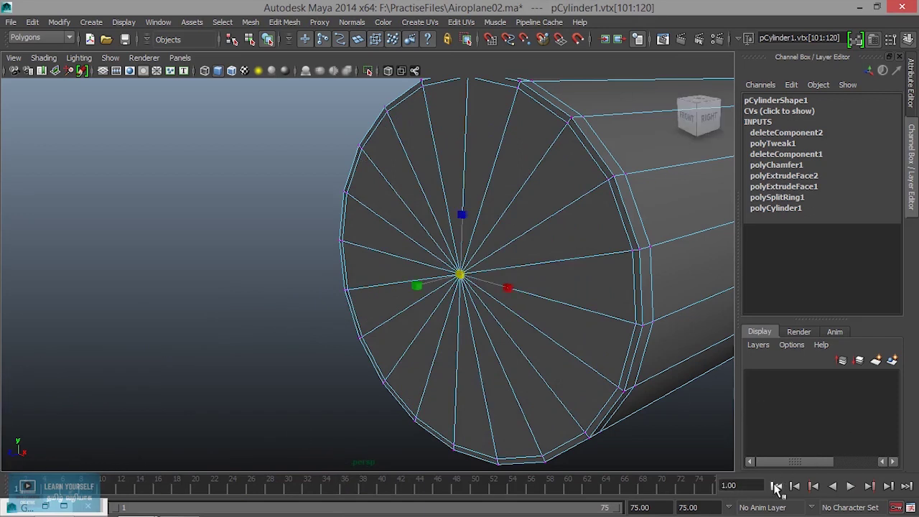
{"action": "left_click", "coordinate": [849, 486]}
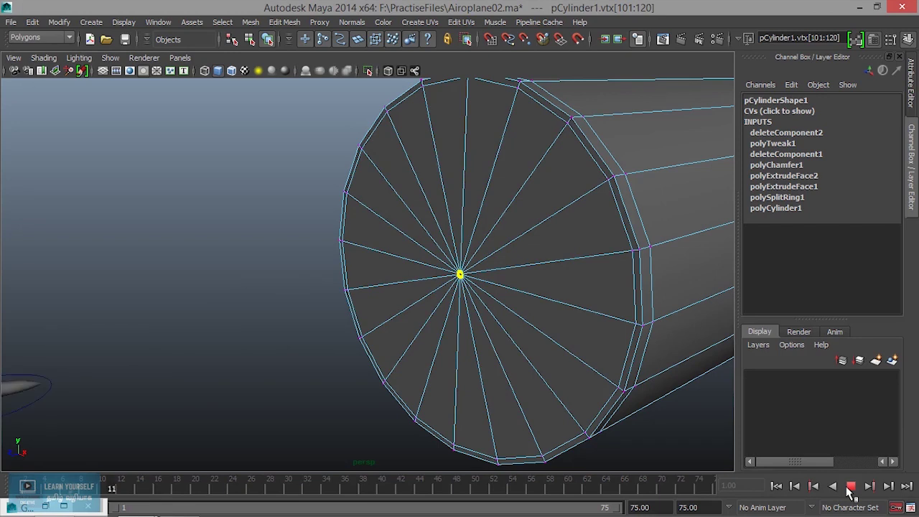
{"action": "left_click", "coordinate": [849, 485]}
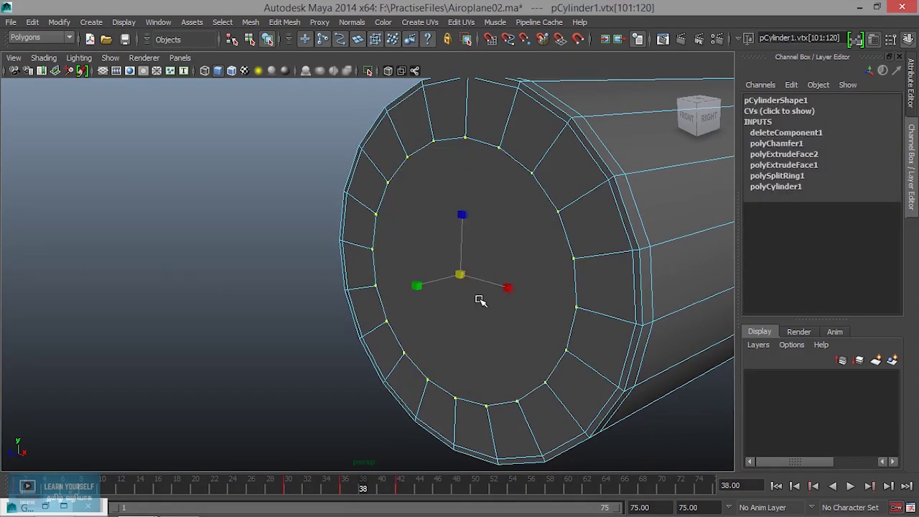
Step: After another playback check, mark frames 30–55 on the Time Slider
{"action": "left_click_drag", "start_coordinate": [267, 489], "coordinate": [550, 490], "text": "shift"}
{"action": "left_click", "coordinate": [550, 490]}
{"action": "mouse_move", "coordinate": [219, 492]}
{"action": "left_mouse_down"}
{"action": "mouse_move", "coordinate": [107, 492]}
{"action": "mouse_move", "coordinate": [567, 490]}
{"action": "left_mouse_up"}
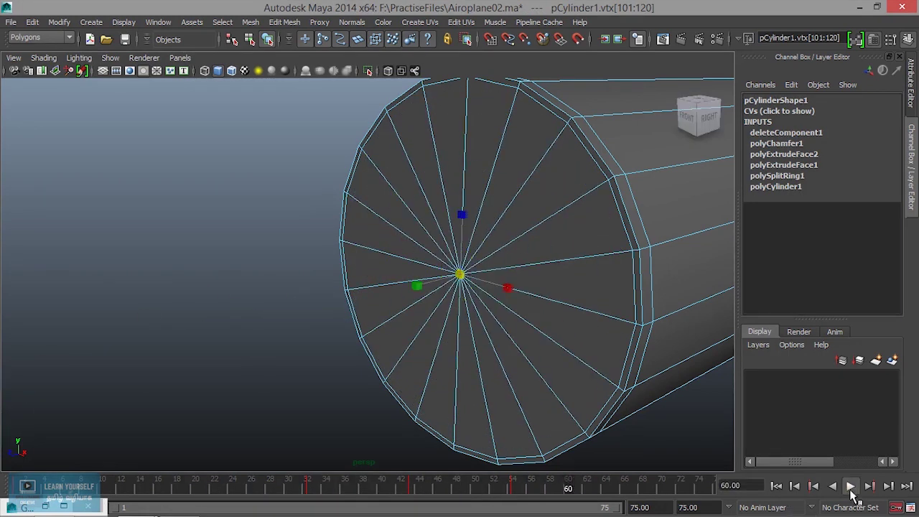
{"action": "left_click", "coordinate": [851, 487]}
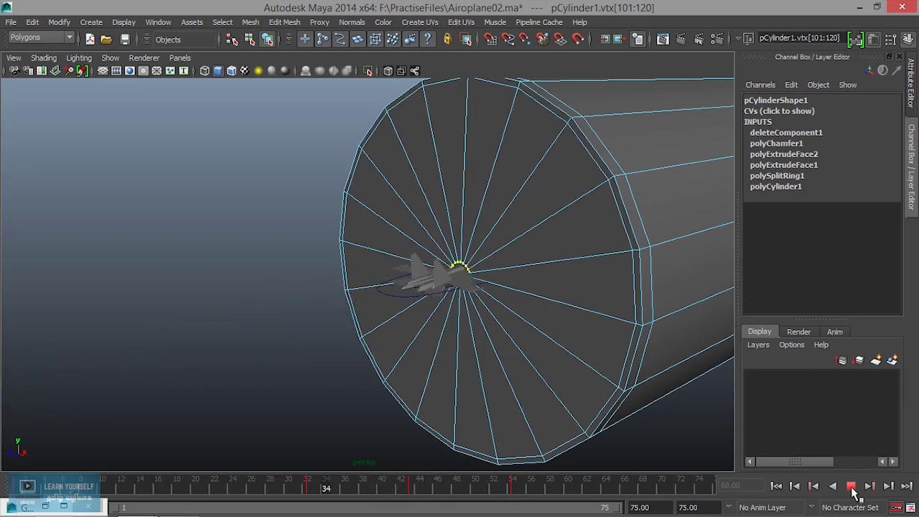
{"action": "left_click", "coordinate": [851, 486]}
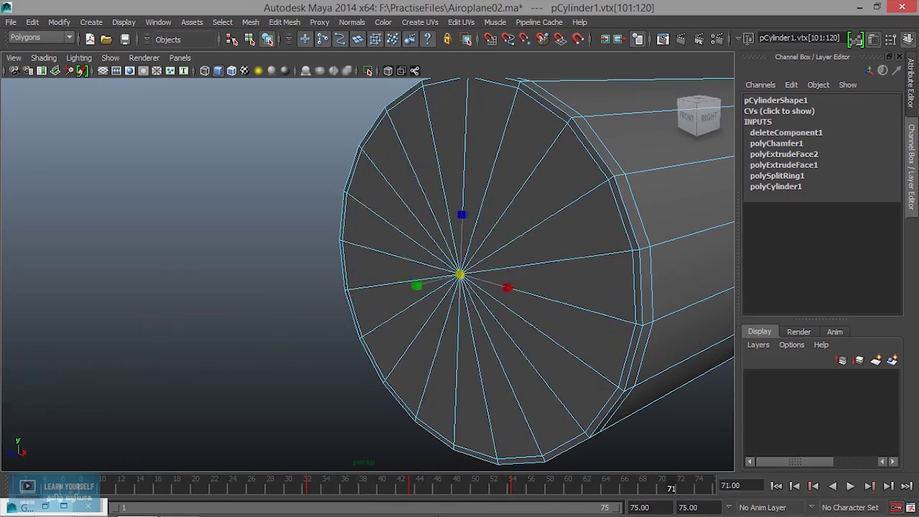
{"action": "left_click_drag", "start_coordinate": [289, 483], "coordinate": [533, 495], "text": "shift"}
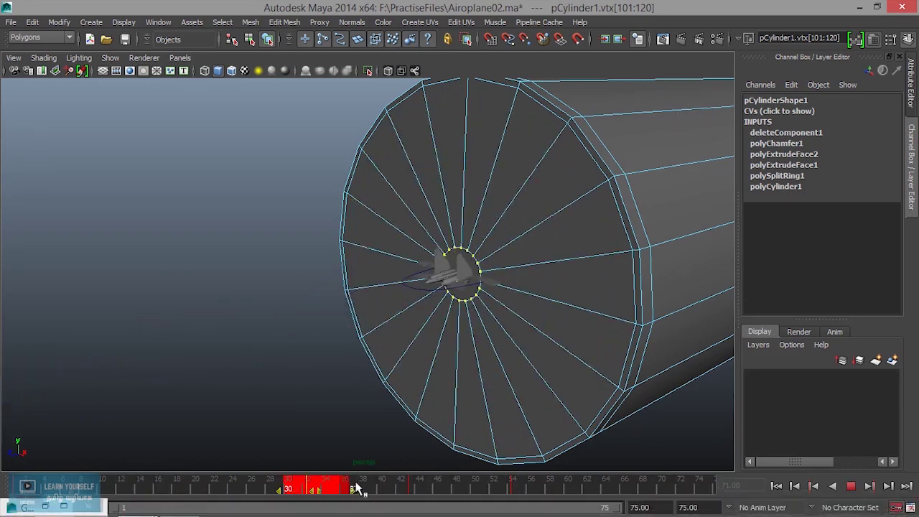
Step: Shift the marked range to frames 23–57, then clear it and land on frame 18
{"action": "left_click_drag", "start_coordinate": [533, 495], "coordinate": [583, 496], "text": "shift"}
{"action": "left_click", "coordinate": [503, 492]}
{"action": "key", "text": "alt+v"}
{"action": "mouse_move", "coordinate": [502, 492]}
{"action": "left_mouse_down"}
{"action": "mouse_move", "coordinate": [281, 488]}
{"action": "mouse_move", "coordinate": [578, 488]}
{"action": "left_mouse_up"}
{"action": "key", "text": "alt+v"}
{"action": "key", "text": "alt+v"}
{"action": "left_click_drag", "start_coordinate": [429, 495], "coordinate": [380, 493]}
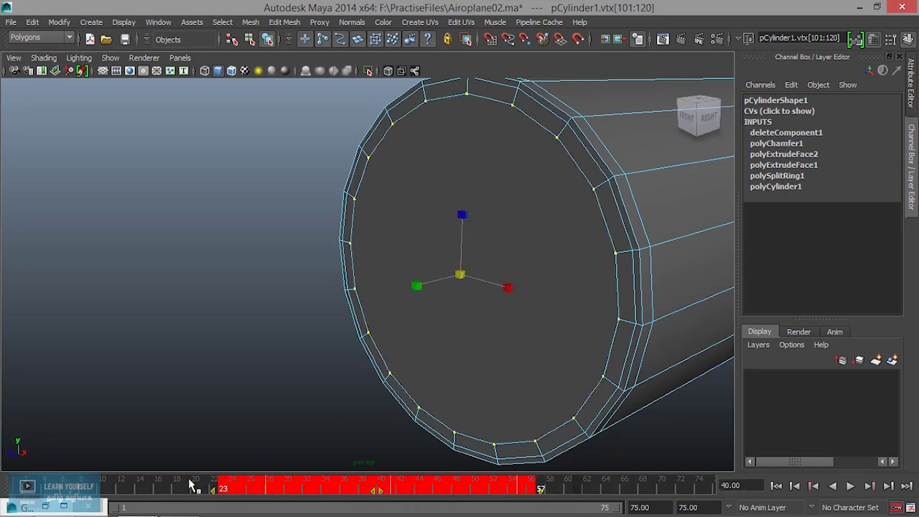
{"action": "left_click", "coordinate": [189, 486]}
Step: Play the animation, stopping at frame 47, then replay from the first frame
{"action": "left_click", "coordinate": [850, 485]}
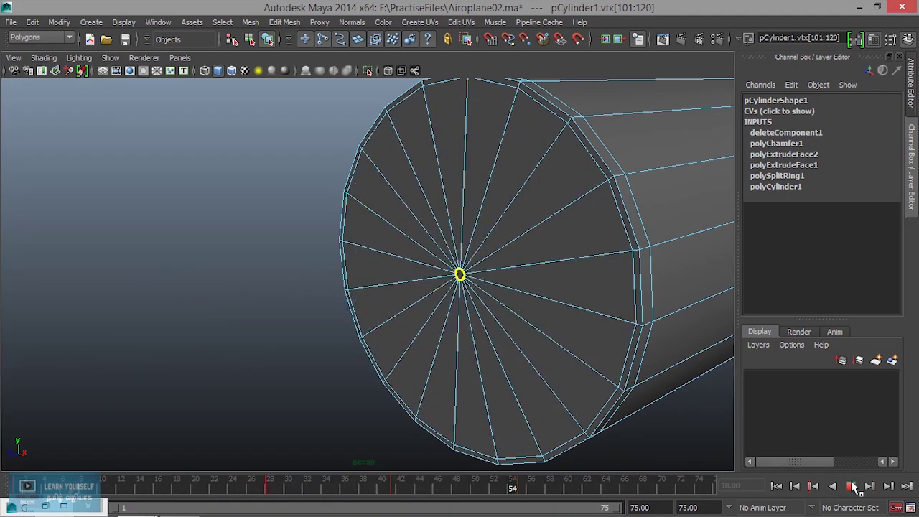
{"action": "left_click", "coordinate": [850, 485]}
{"action": "key", "text": "alt+v"}
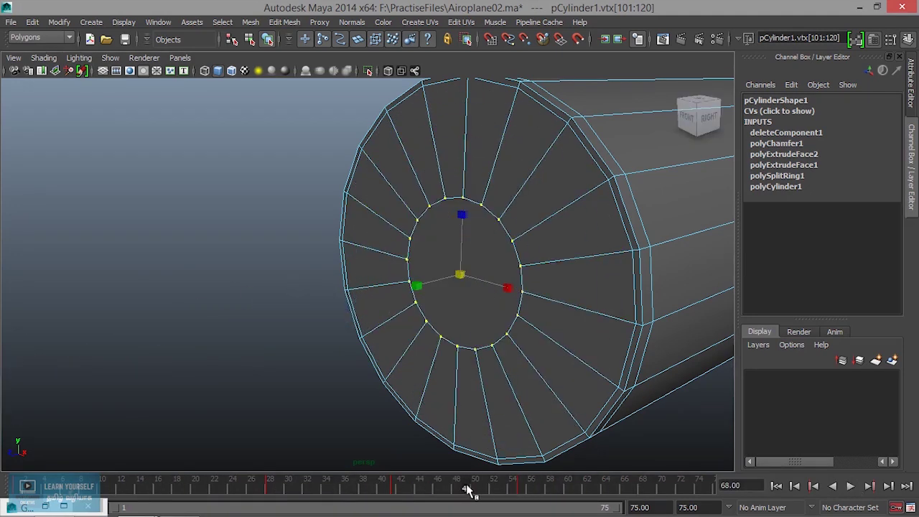
{"action": "left_click", "coordinate": [409, 489]}
{"action": "key", "text": "alt+v"}
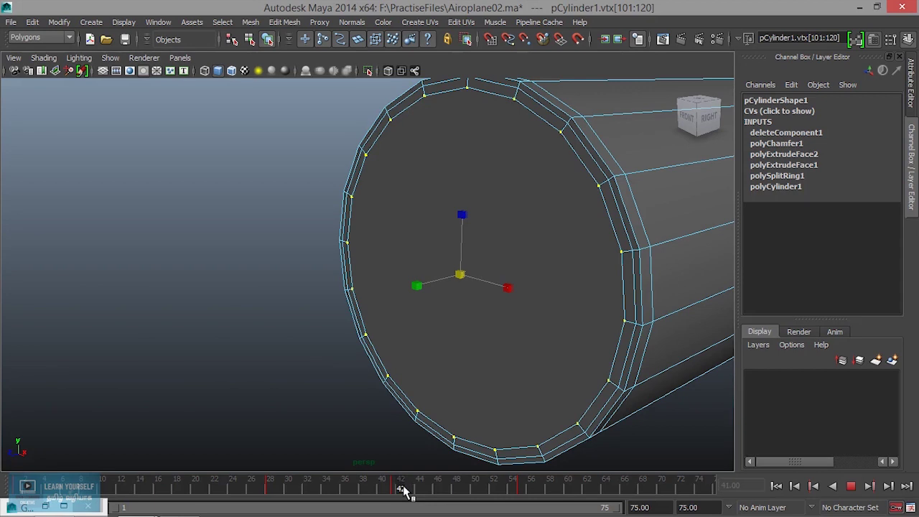
{"action": "left_click", "coordinate": [449, 488]}
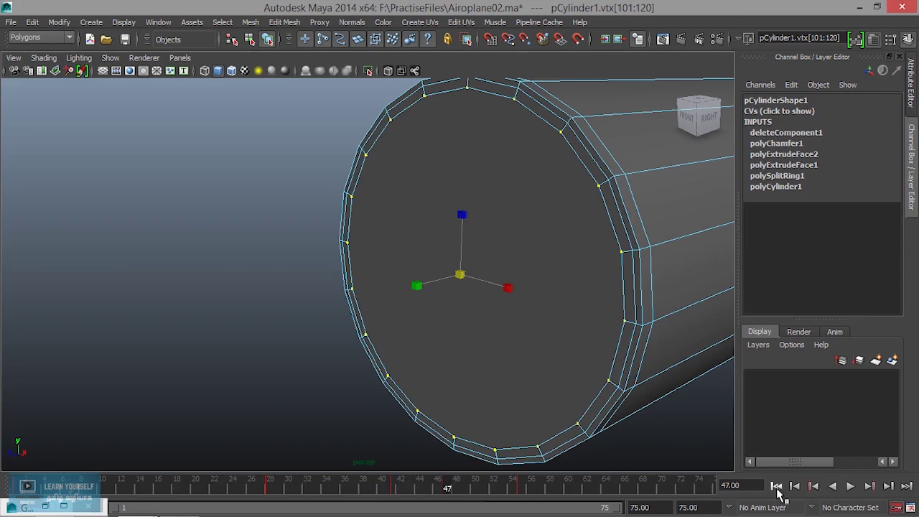
{"action": "left_click", "coordinate": [776, 486]}
{"action": "left_click", "coordinate": [849, 486]}
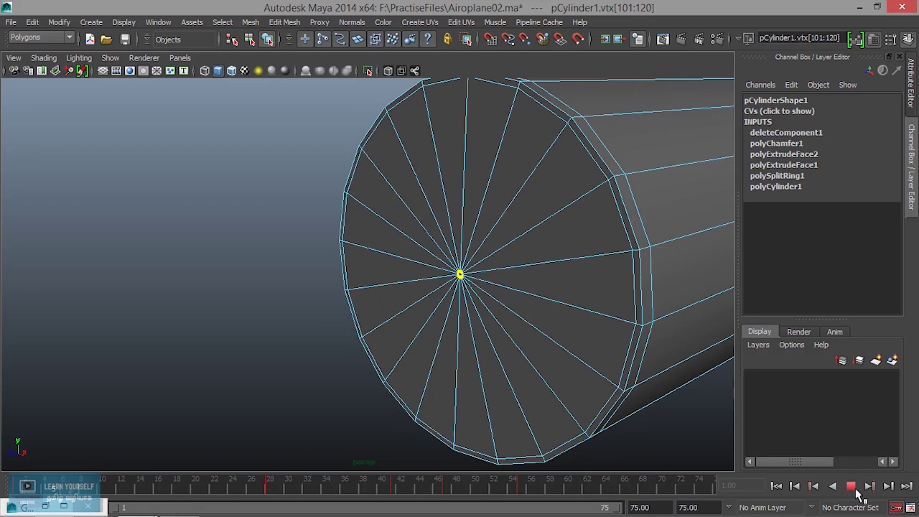
Step: At frame 47, switch to face selection and delete the cylinder's cap face
{"action": "left_click", "coordinate": [547, 286]}
{"action": "left_click_drag", "start_coordinate": [463, 490], "coordinate": [448, 490]}
{"action": "right_click_drag", "start_coordinate": [483, 276], "coordinate": [476, 240]}
{"action": "left_click", "coordinate": [486, 273]}
{"action": "key", "text": "Delete"}
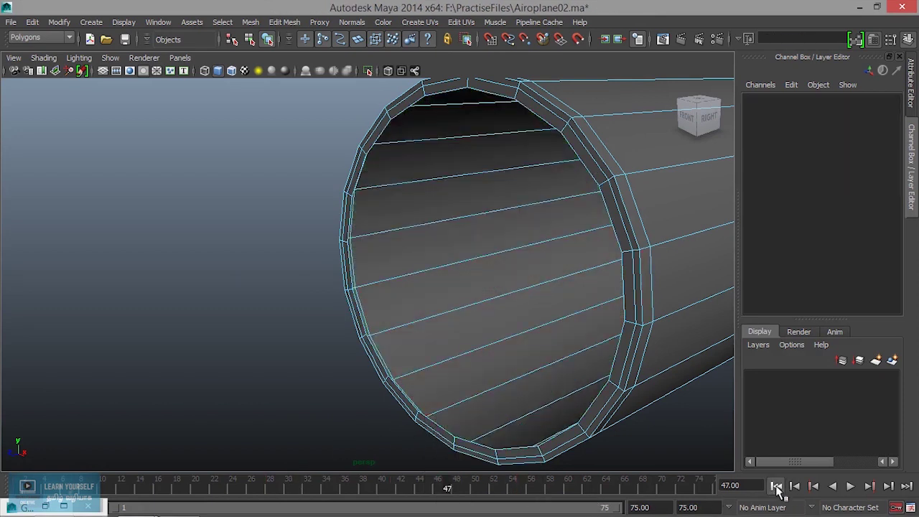
Step: Replay from the start and switch the cylinder back to object mode
{"action": "left_click", "coordinate": [776, 486]}
{"action": "left_click", "coordinate": [850, 486]}
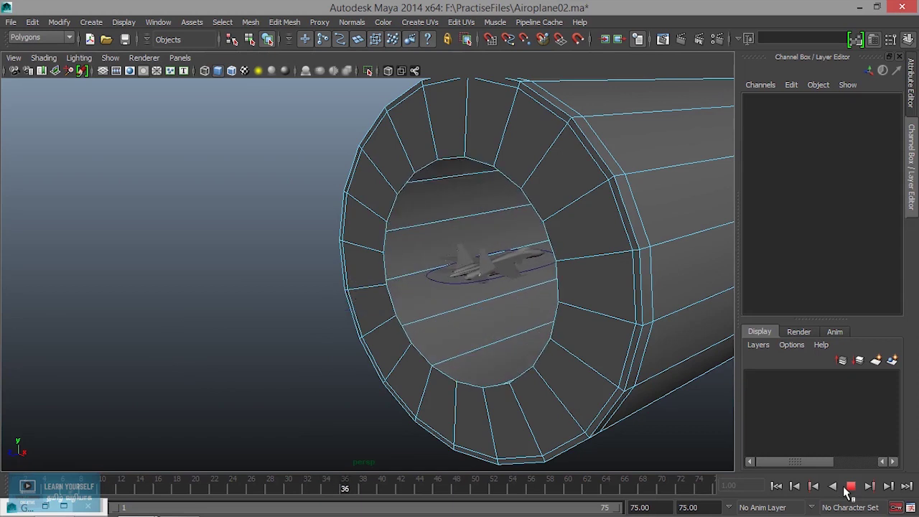
{"action": "left_click", "coordinate": [849, 487]}
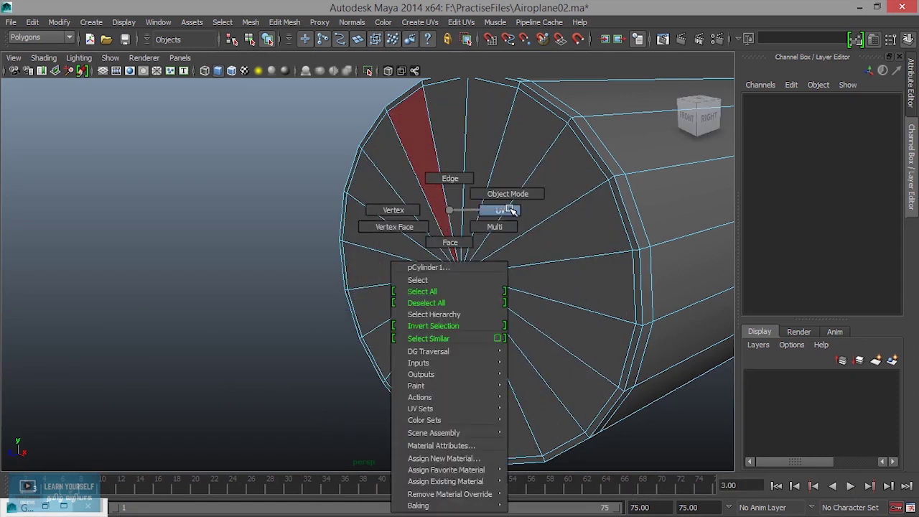
{"action": "right_click_drag", "start_coordinate": [451, 230], "coordinate": [507, 191]}
{"action": "key", "text": "alt+v"}
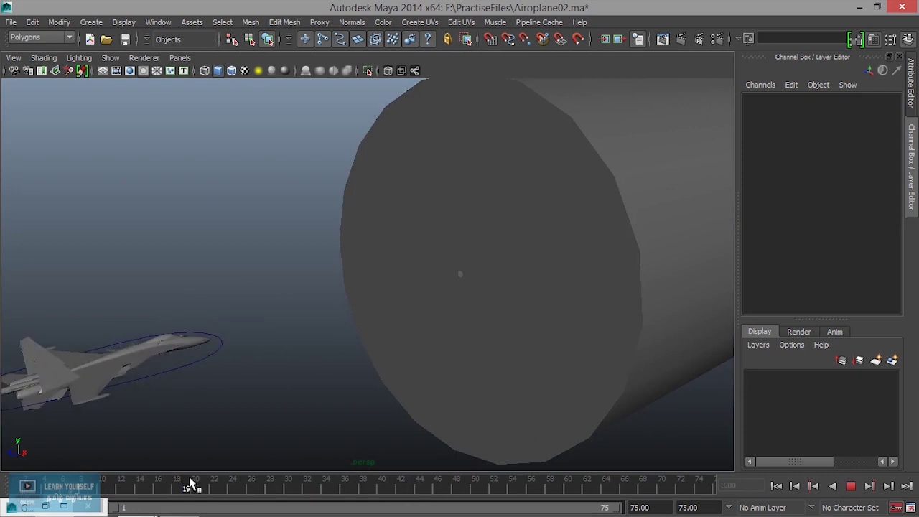
{"action": "left_click", "coordinate": [189, 486]}
Step: Select the jet's control circle, play to frame 30, and restore the Graph Editor beside the plane
{"action": "left_click", "coordinate": [195, 364]}
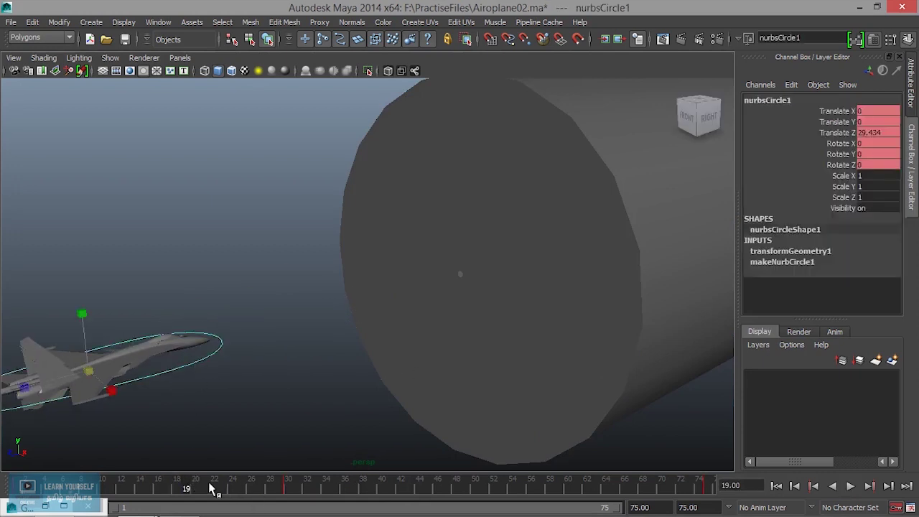
{"action": "key", "text": "alt+v"}
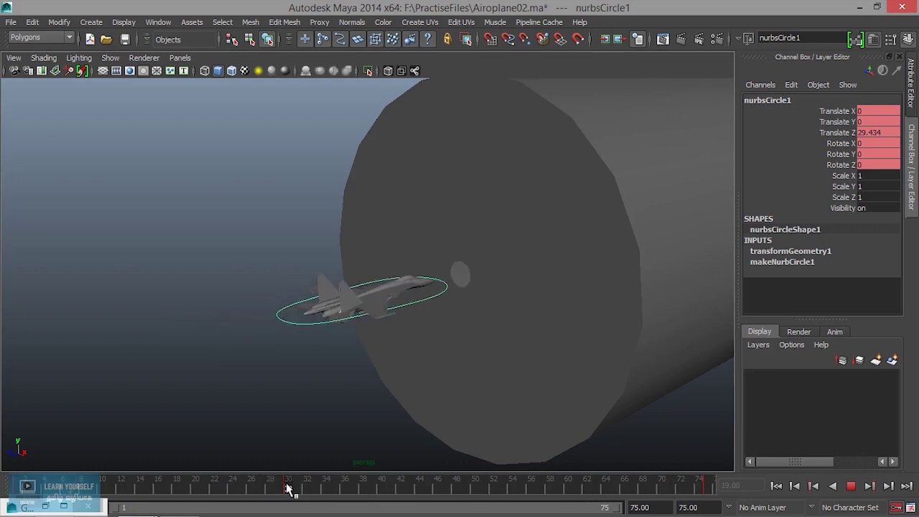
{"action": "left_click", "coordinate": [289, 481]}
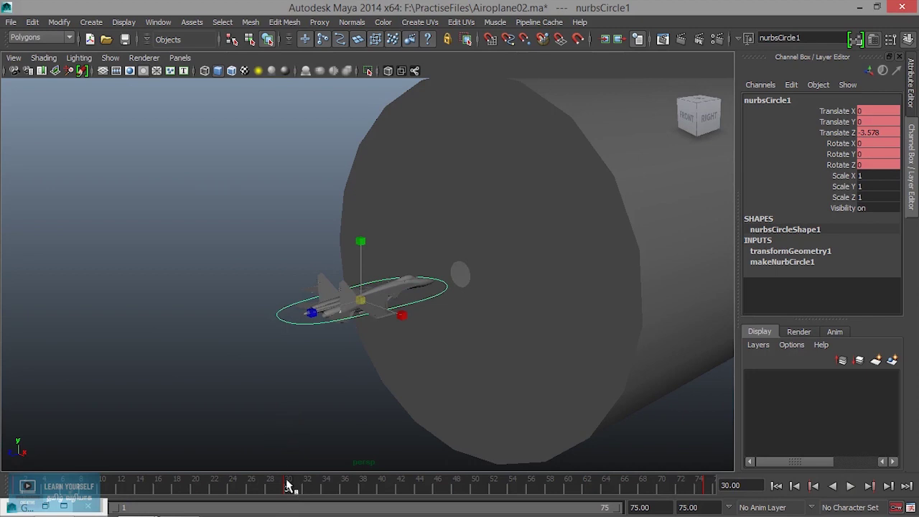
{"action": "key", "text": "alt+v"}
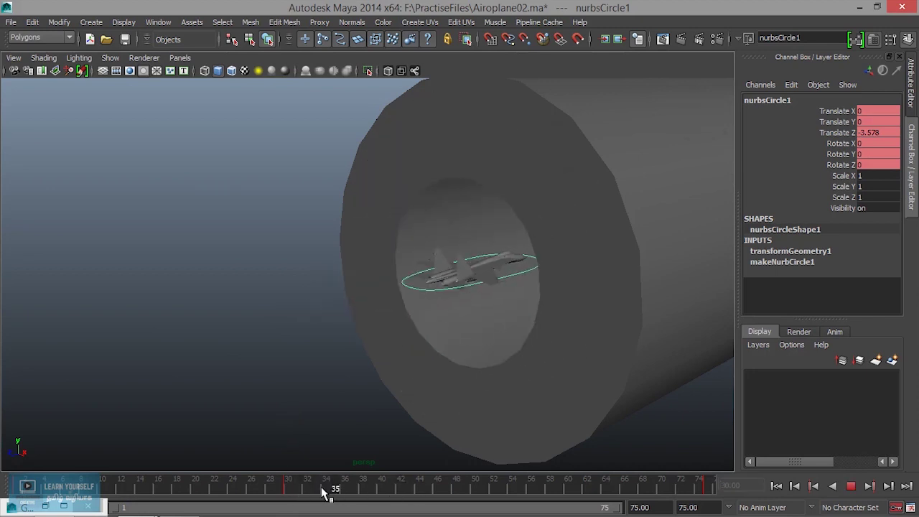
{"action": "left_click", "coordinate": [290, 487]}
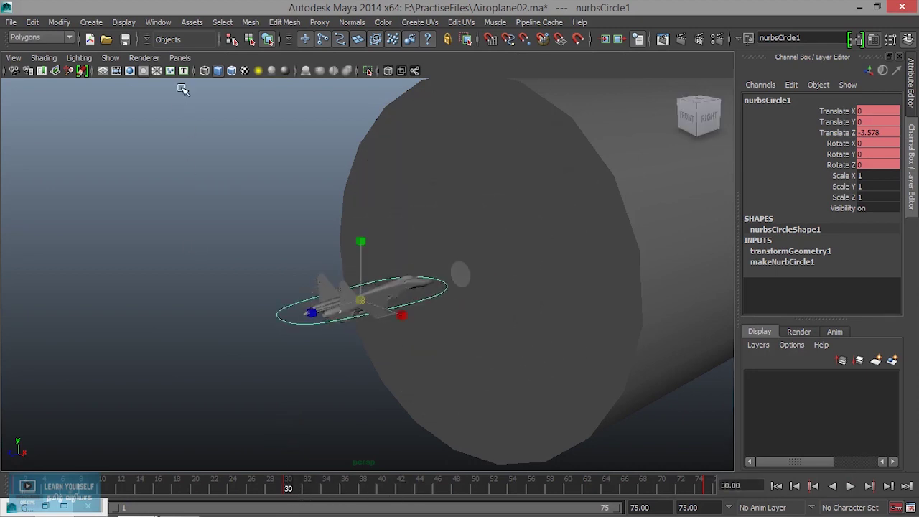
{"action": "left_click", "coordinate": [43, 508]}
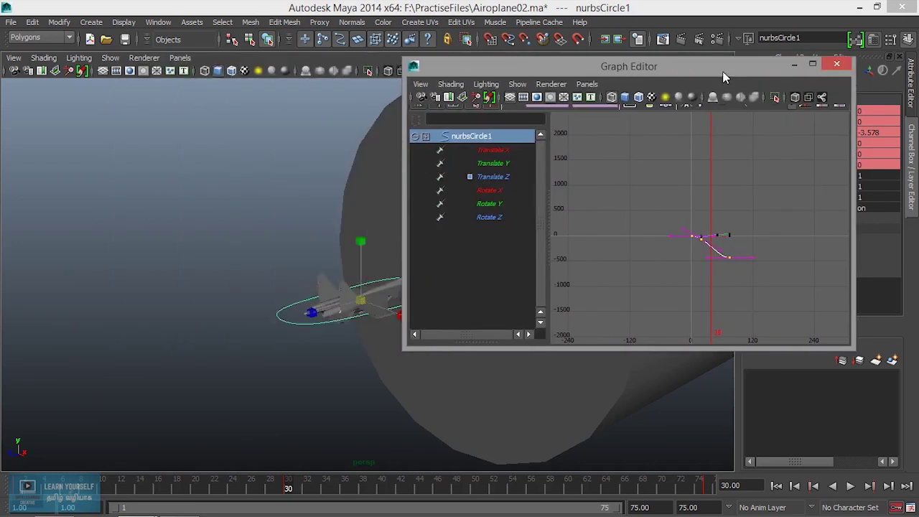
{"action": "left_click_drag", "start_coordinate": [414, 71], "coordinate": [737, 71]}
Step: Orbit the perspective view to face the cylinder's open end and frame the cylinder
{"action": "left_click", "coordinate": [511, 146]}
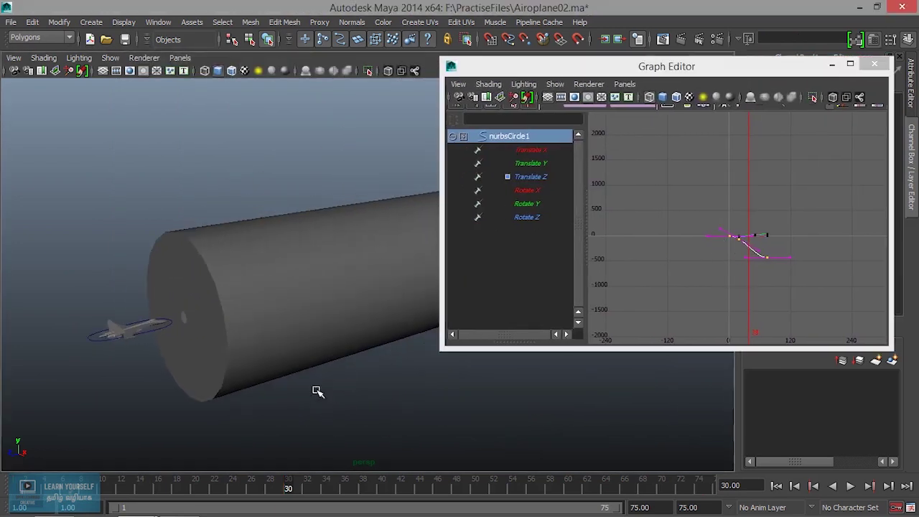
{"action": "left_click_drag", "start_coordinate": [317, 390], "coordinate": [447, 371], "text": "alt"}
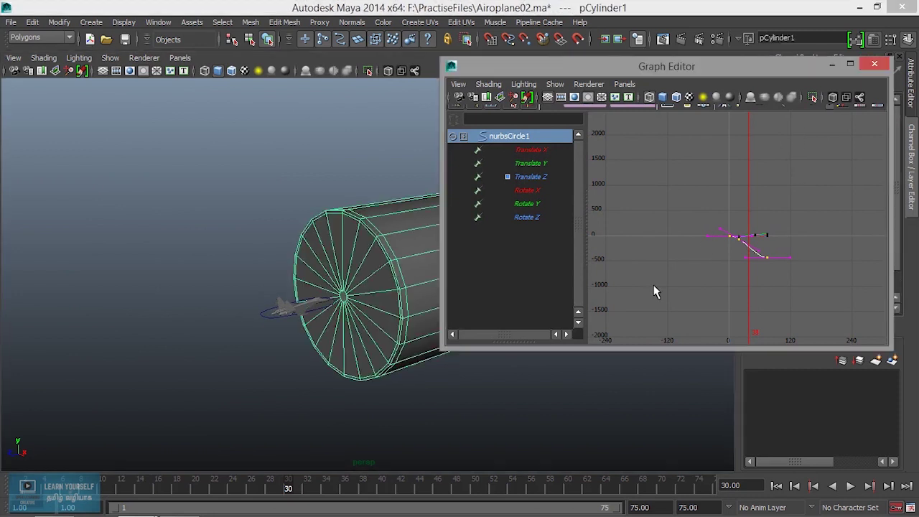
{"action": "key", "text": "f"}
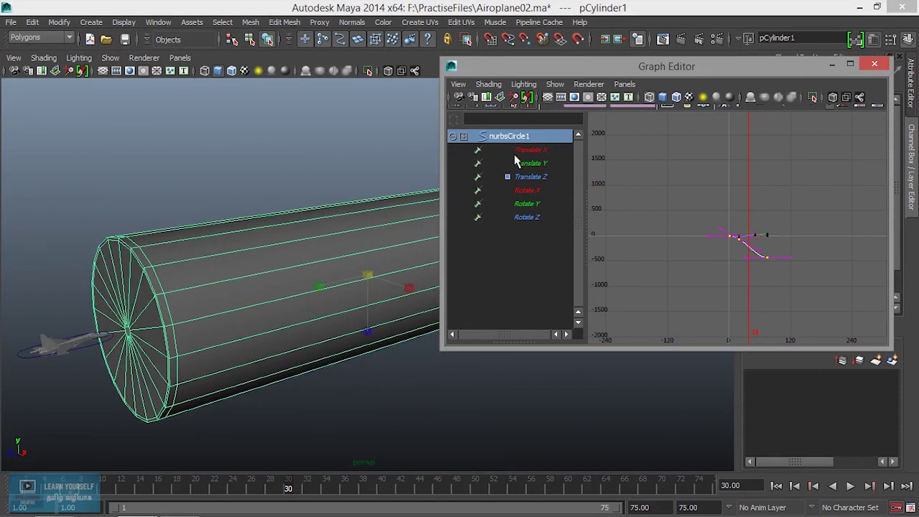
{"action": "left_click", "coordinate": [486, 146]}
Step: Pan and dolly closer to the cylinder's end, then close the Graph Editor
{"action": "right_click_drag", "start_coordinate": [282, 278], "coordinate": [338, 197]}
{"action": "middle_click_drag", "start_coordinate": [310, 399], "coordinate": [381, 371], "text": "alt"}
{"action": "right_click_drag", "start_coordinate": [381, 372], "coordinate": [391, 377], "text": "alt"}
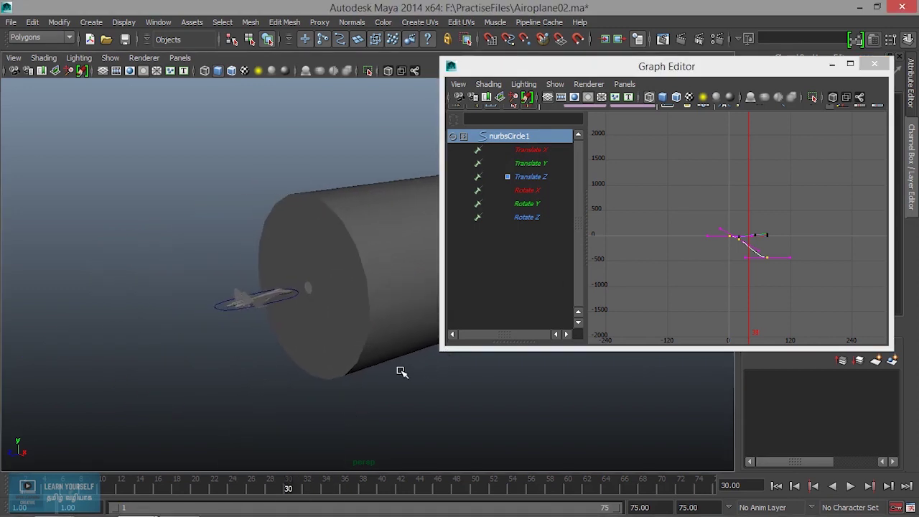
{"action": "left_click", "coordinate": [219, 323]}
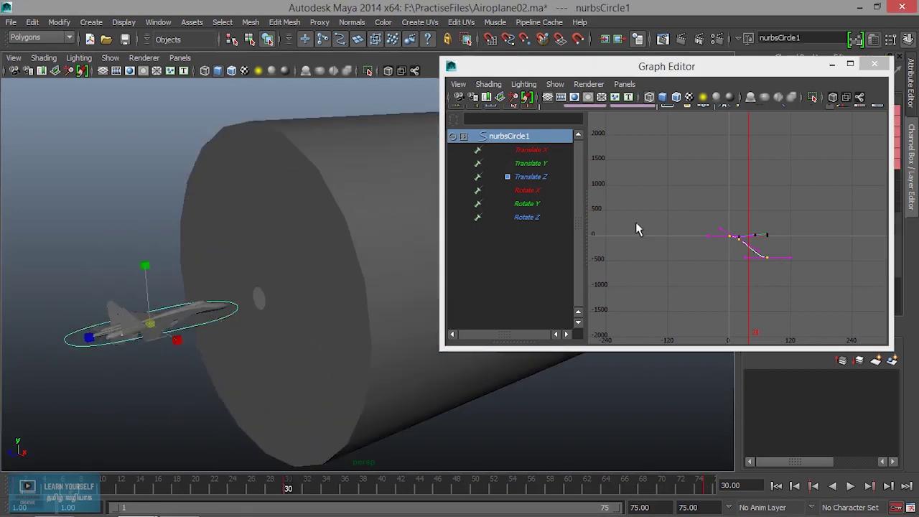
{"action": "key", "text": "ctrl+z"}
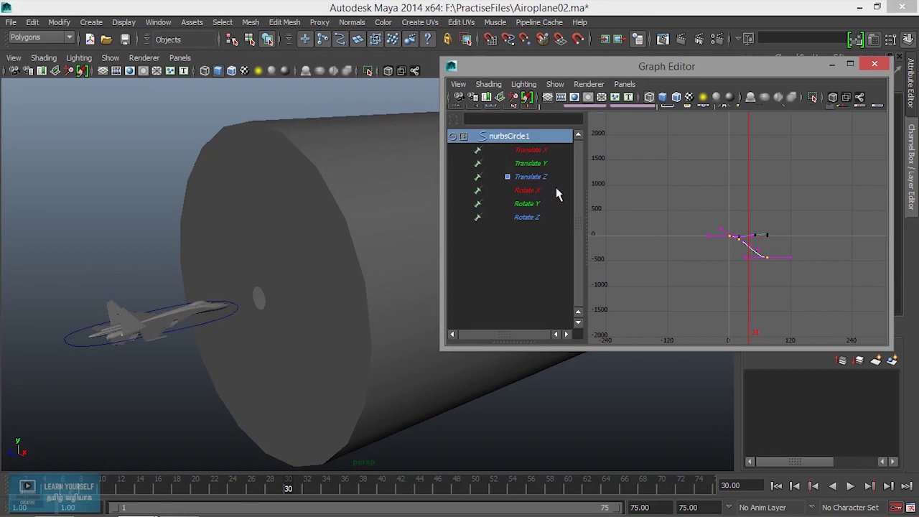
{"action": "left_click", "coordinate": [874, 64]}
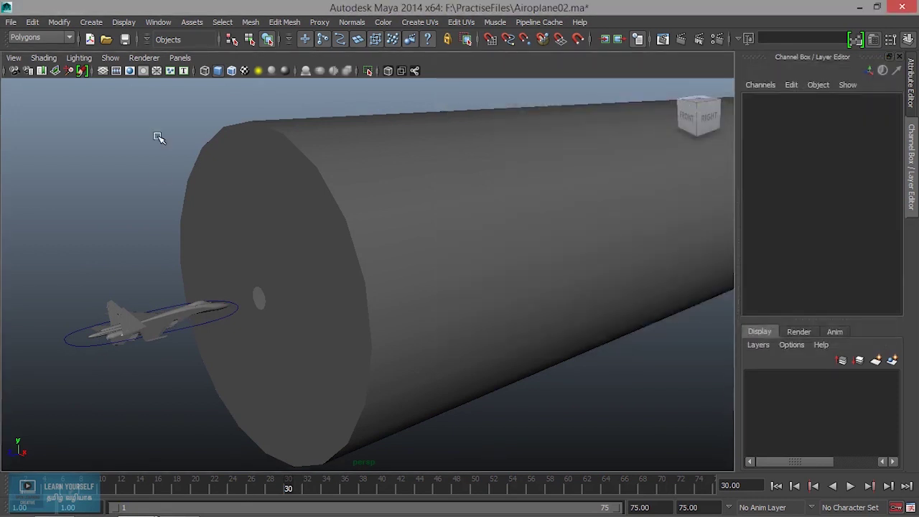
Step: Reopen the Graph Editor with nurbsCircle1 selected and frame all its curves
{"action": "left_click", "coordinate": [159, 23]}
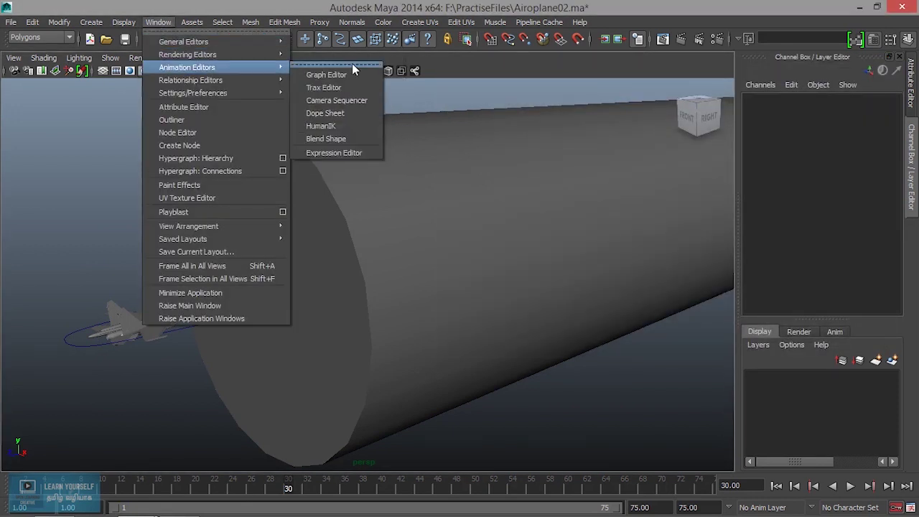
{"action": "left_click", "coordinate": [342, 69]}
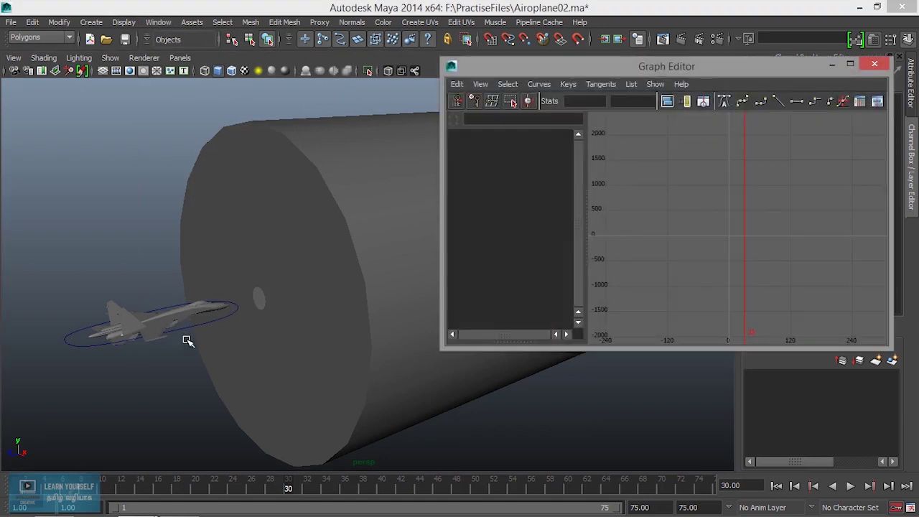
{"action": "left_click", "coordinate": [202, 329]}
{"action": "left_click", "coordinate": [77, 348]}
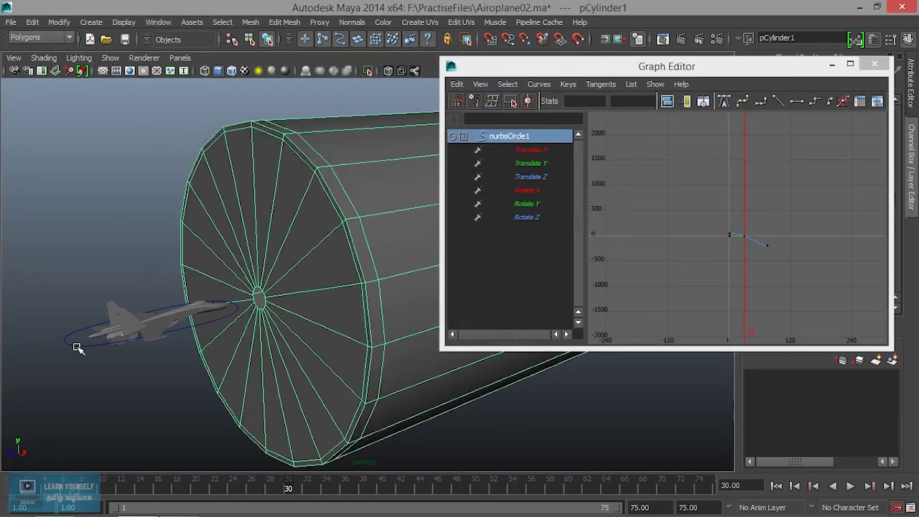
{"action": "key", "text": "f"}
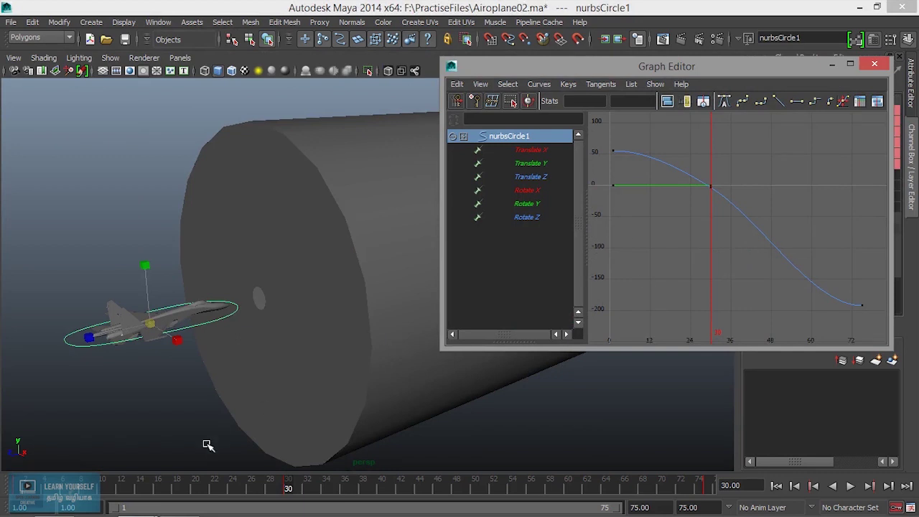
Step: Play the animation, stop near frame 31, and display only the Translate Z curve
{"action": "key", "text": "alt+v"}
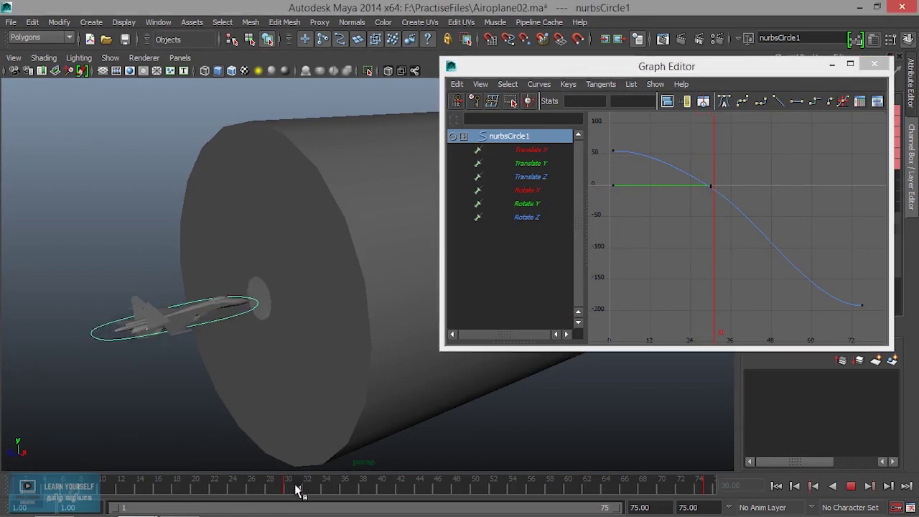
{"action": "left_click_drag", "start_coordinate": [297, 490], "coordinate": [297, 490]}
{"action": "left_click", "coordinate": [541, 179]}
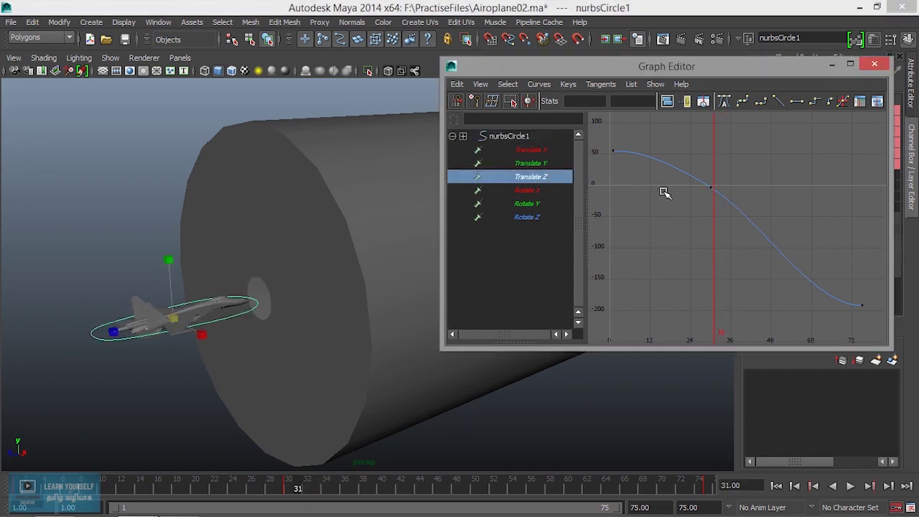
Step: Break the tangents on the Translate Z key at frame 30
{"action": "left_click_drag", "start_coordinate": [687, 169], "coordinate": [747, 218]}
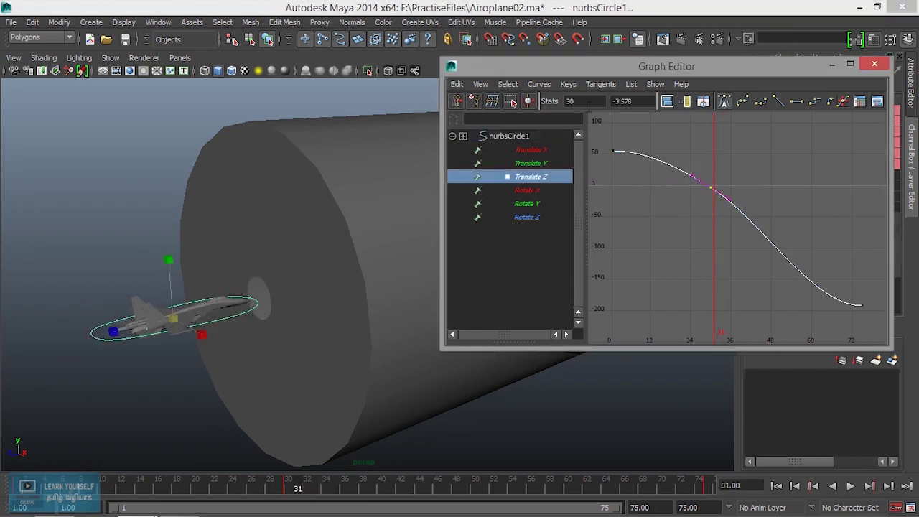
{"action": "left_click", "coordinate": [596, 84]}
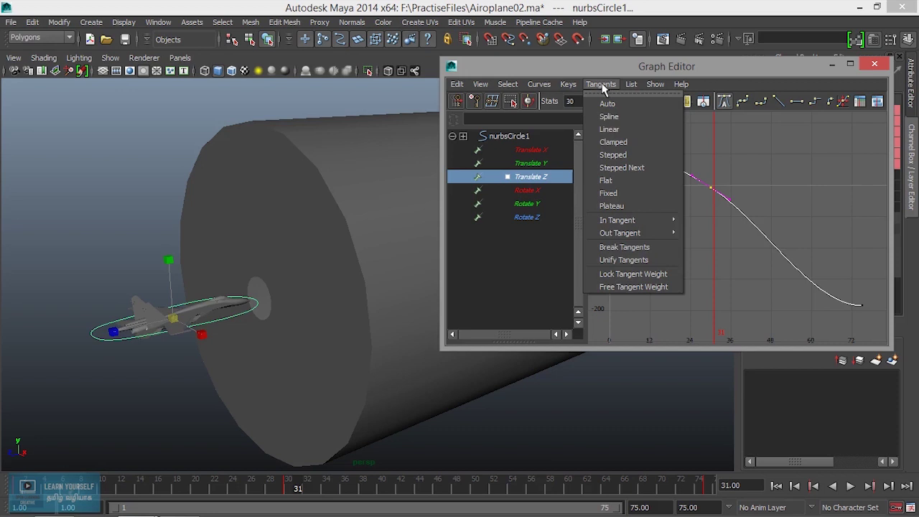
{"action": "left_click", "coordinate": [622, 246]}
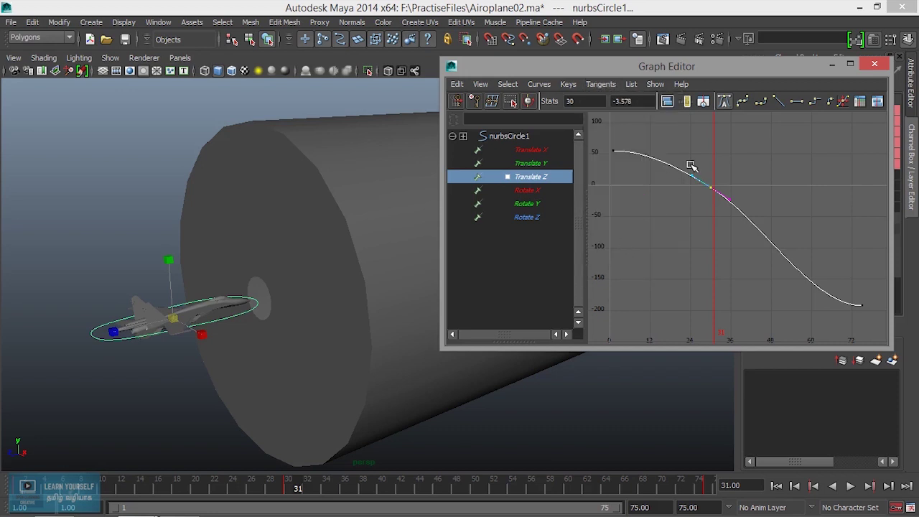
Step: Bend the frame-30 key's incoming tangent down, then up into a smooth descent
{"action": "left_click_drag", "start_coordinate": [690, 179], "coordinate": [691, 189]}
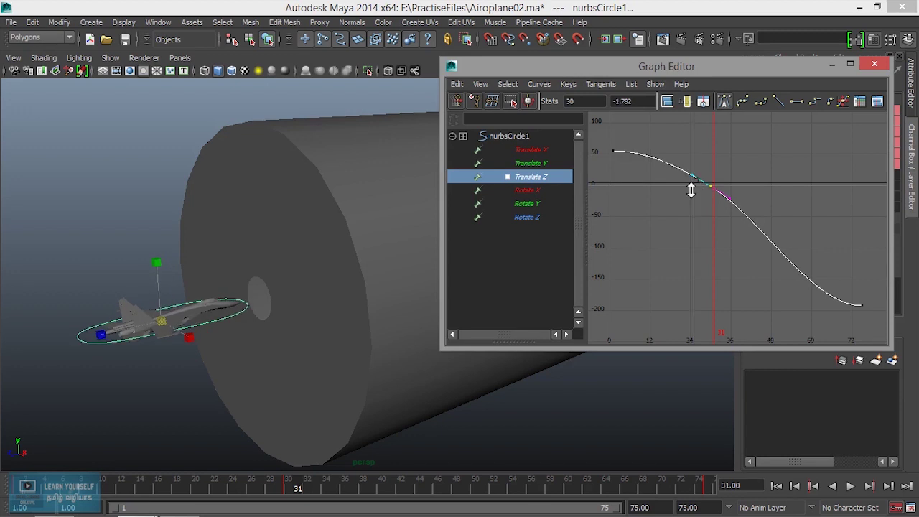
{"action": "left_click", "coordinate": [686, 167]}
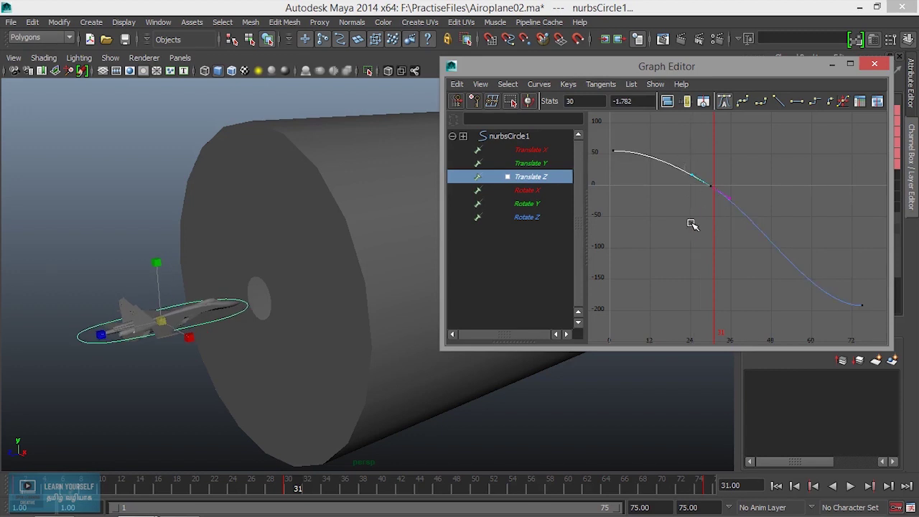
{"action": "key", "text": "w"}
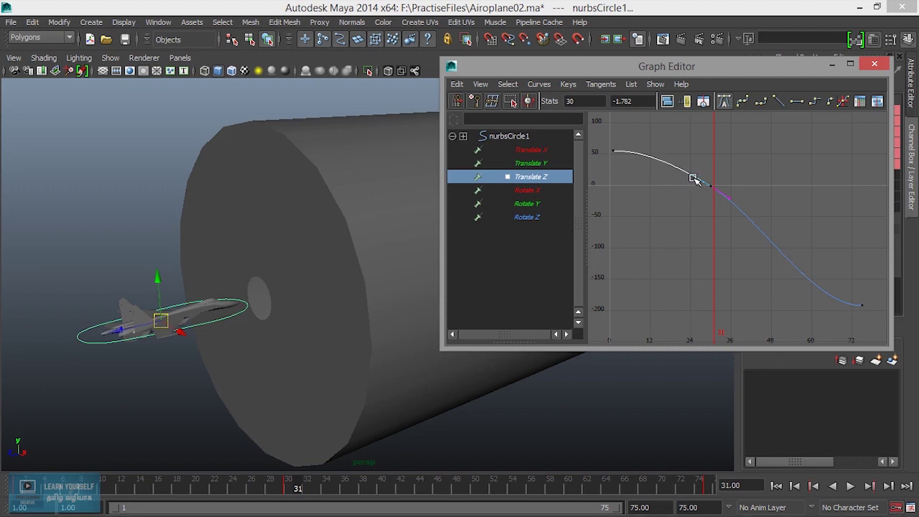
{"action": "left_click_drag", "start_coordinate": [694, 178], "coordinate": [699, 199]}
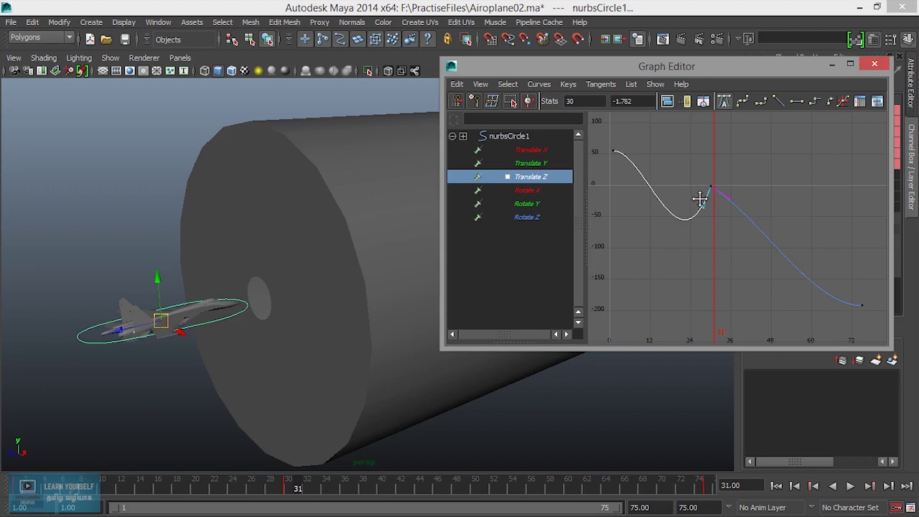
{"action": "middle_click_drag", "start_coordinate": [692, 191], "coordinate": [688, 164]}
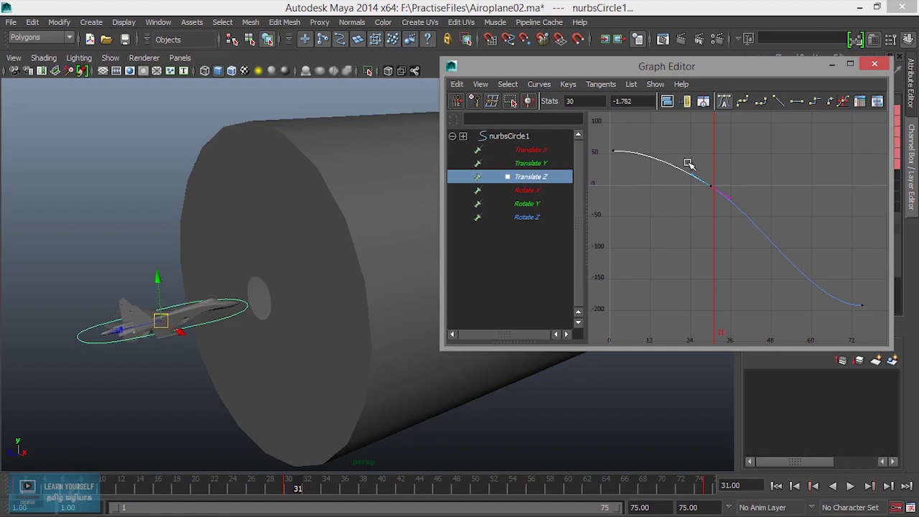
Step: Unify the frame-30 key's tangents and reselect the key, undoing an accidental move
{"action": "left_click", "coordinate": [600, 84]}
{"action": "left_click", "coordinate": [643, 260]}
{"action": "left_click", "coordinate": [686, 199]}
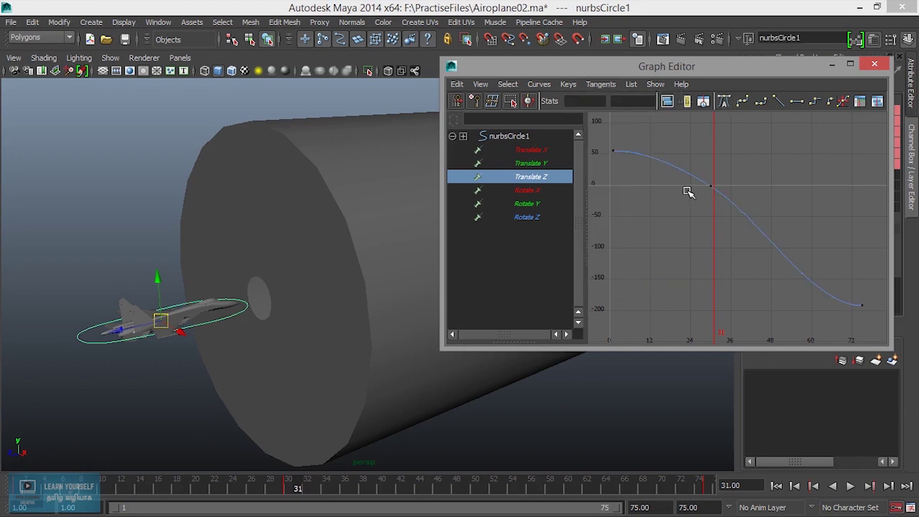
{"action": "left_click_drag", "start_coordinate": [727, 206], "coordinate": [715, 188]}
{"action": "mouse_move", "coordinate": [714, 188]}
{"action": "middle_mouse_down"}
{"action": "mouse_move", "coordinate": [711, 196]}
{"action": "mouse_move", "coordinate": [714, 172]}
{"action": "mouse_move", "coordinate": [710, 181]}
{"action": "middle_mouse_up"}
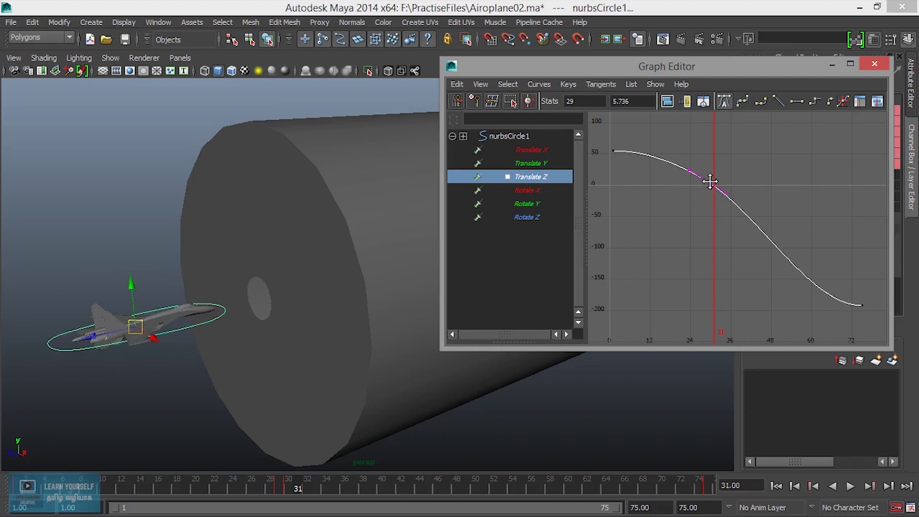
{"action": "key", "text": "ctrl+z"}
Step: Reshape the frame-30 key's tangent handles and break its tangents again
{"action": "left_click_drag", "start_coordinate": [681, 154], "coordinate": [697, 199]}
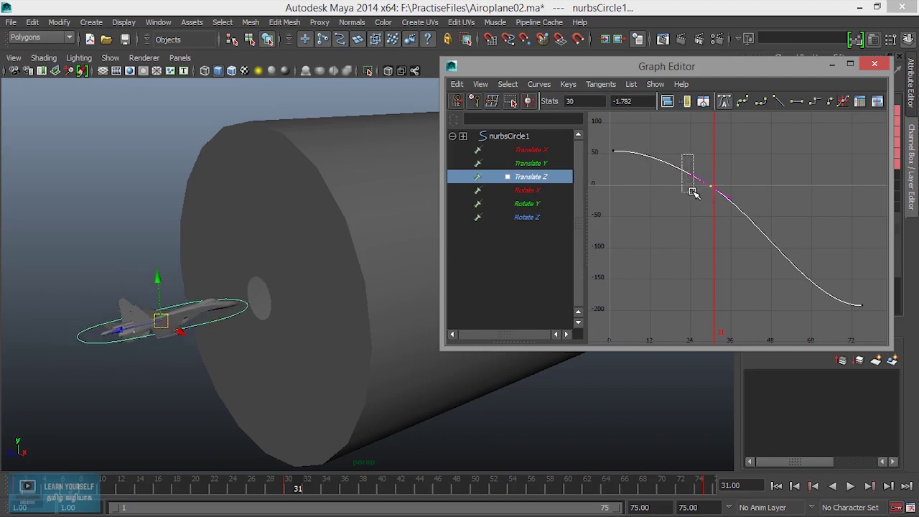
{"action": "middle_click_drag", "start_coordinate": [687, 199], "coordinate": [681, 207]}
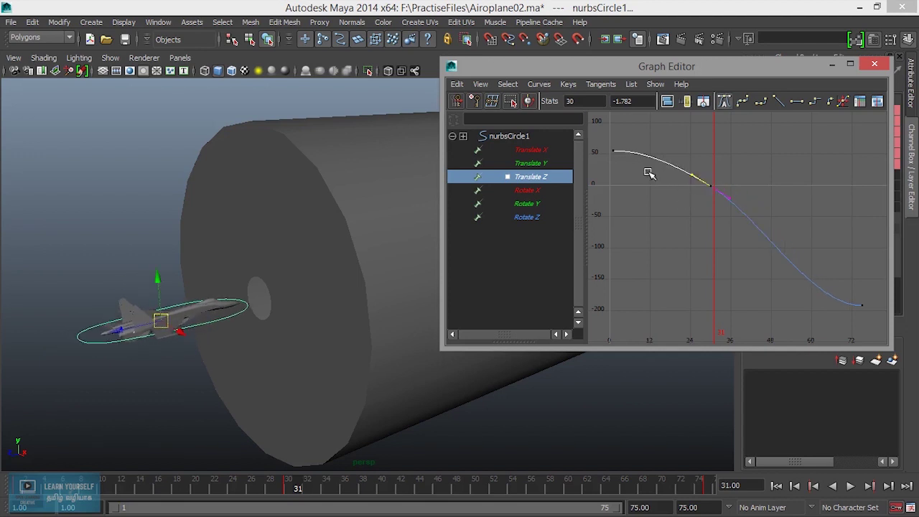
{"action": "left_click", "coordinate": [600, 84]}
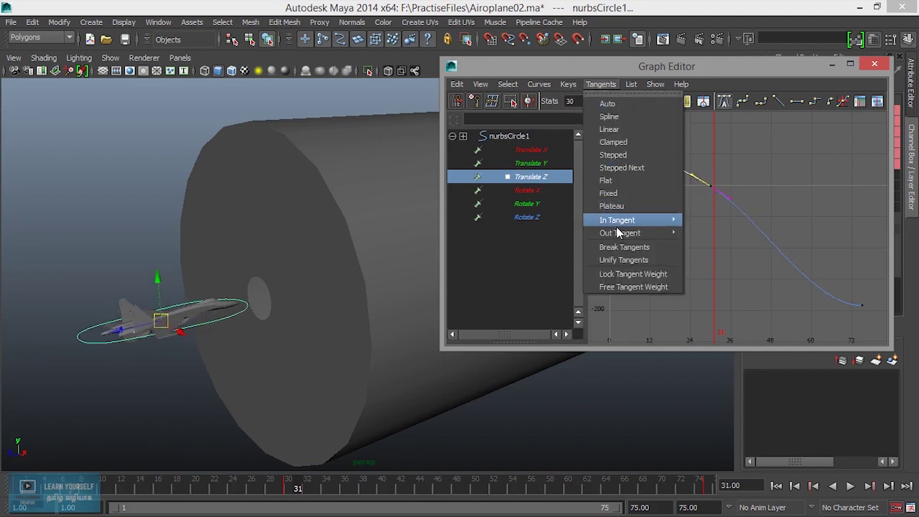
{"action": "left_click", "coordinate": [627, 247]}
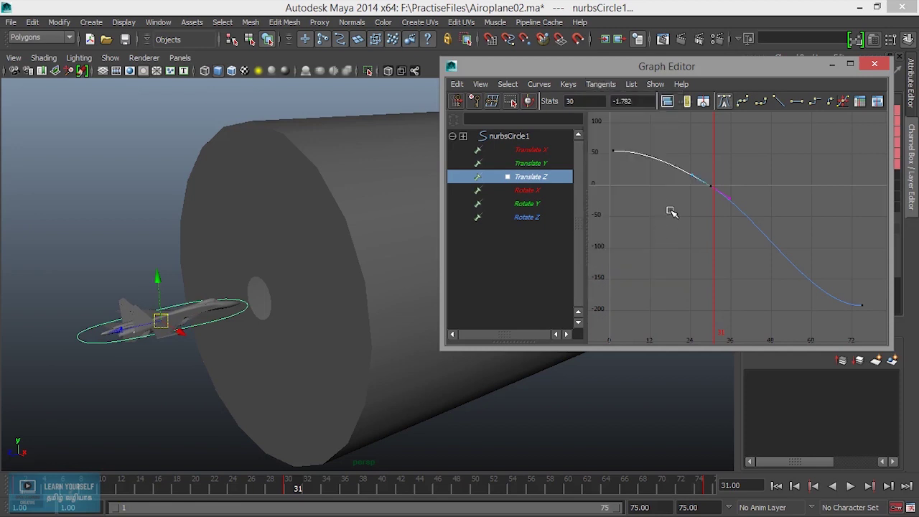
Step: Flatten the incoming tangent before the frame-30 key, then rewind to frame 1 and play
{"action": "left_click_drag", "start_coordinate": [690, 180], "coordinate": [710, 163]}
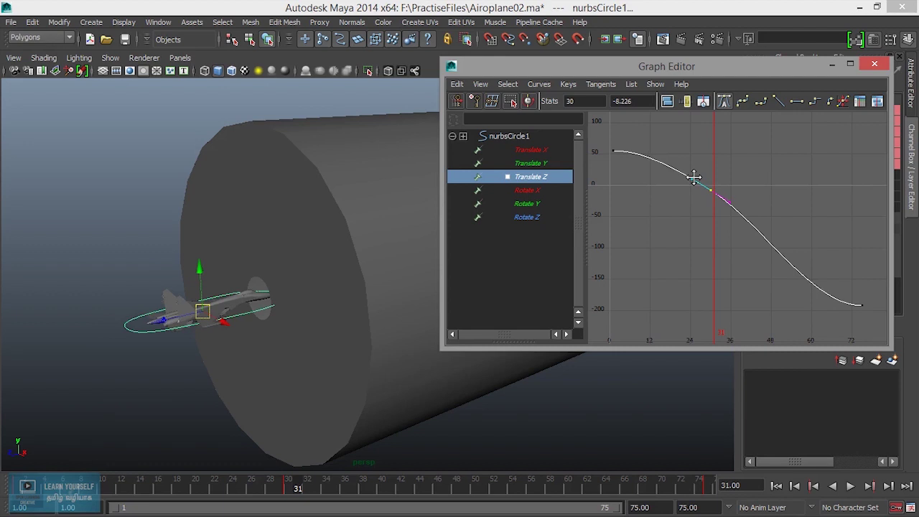
{"action": "middle_click_drag", "start_coordinate": [694, 174], "coordinate": [697, 195]}
{"action": "left_click_drag", "start_coordinate": [678, 161], "coordinate": [695, 197]}
{"action": "middle_click_drag", "start_coordinate": [689, 190], "coordinate": [687, 196]}
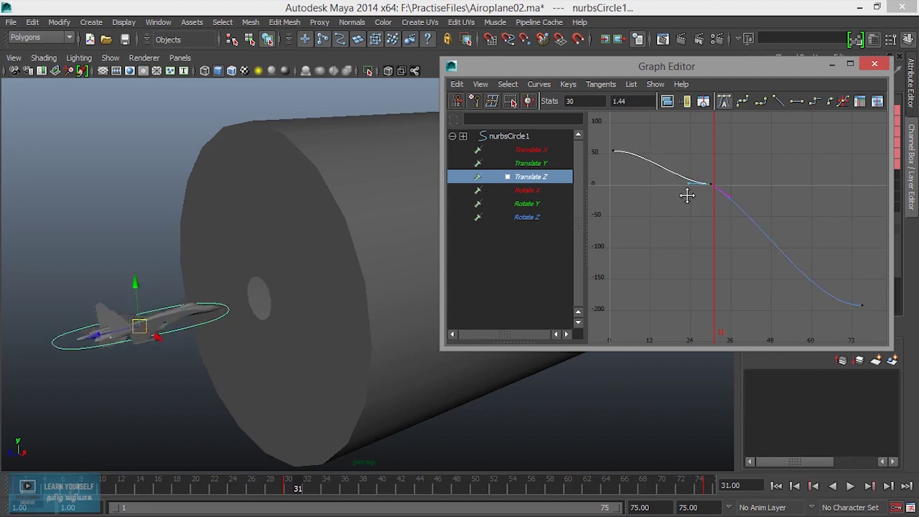
{"action": "left_click_drag", "start_coordinate": [294, 494], "coordinate": [17, 481]}
{"action": "left_click", "coordinate": [850, 486]}
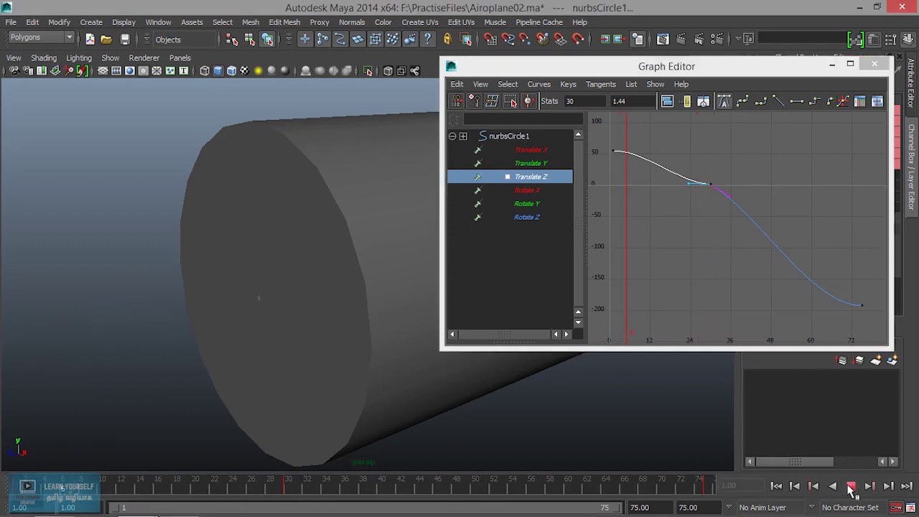
Step: Stop playback at frame 58 and tilt the frame-30 key's incoming tangent slightly downward
{"action": "left_click", "coordinate": [850, 486]}
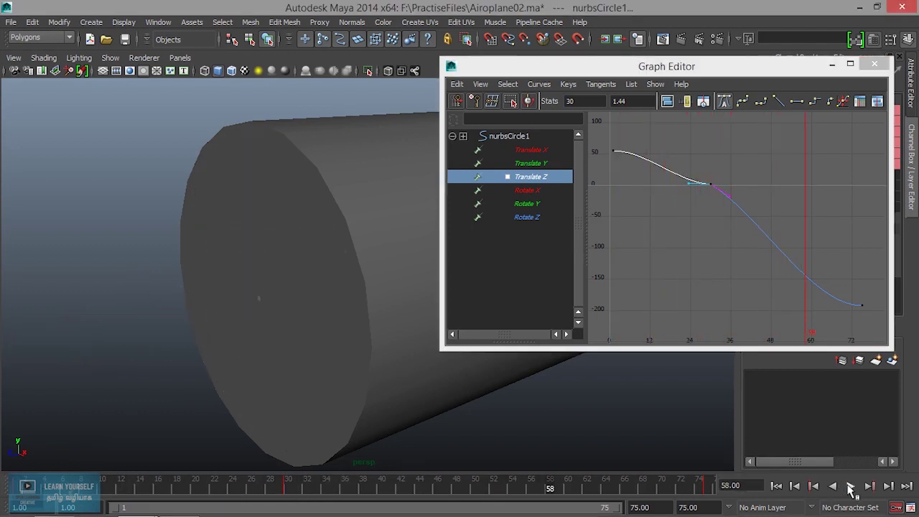
{"action": "left_click_drag", "start_coordinate": [699, 171], "coordinate": [714, 190]}
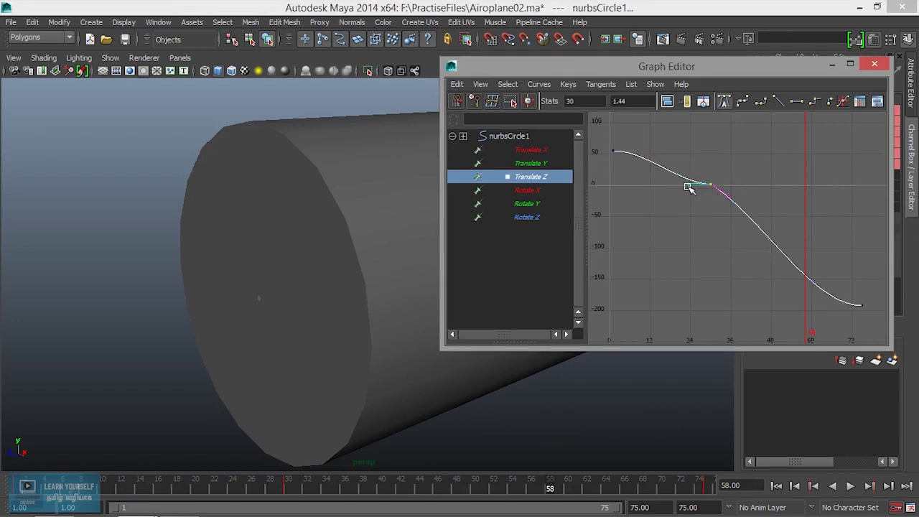
{"action": "left_click_drag", "start_coordinate": [683, 171], "coordinate": [715, 192]}
{"action": "left_click", "coordinate": [697, 184]}
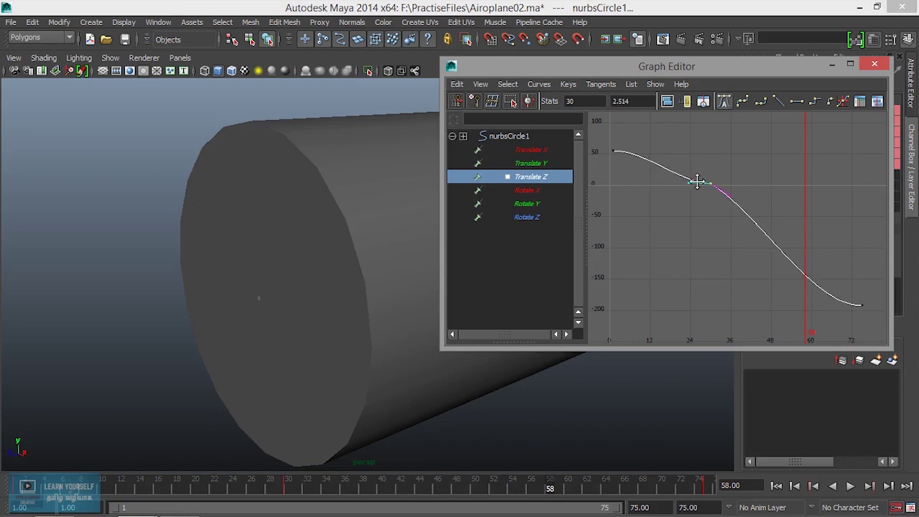
{"action": "left_click_drag", "start_coordinate": [677, 168], "coordinate": [696, 214]}
{"action": "middle_click_drag", "start_coordinate": [685, 195], "coordinate": [687, 200]}
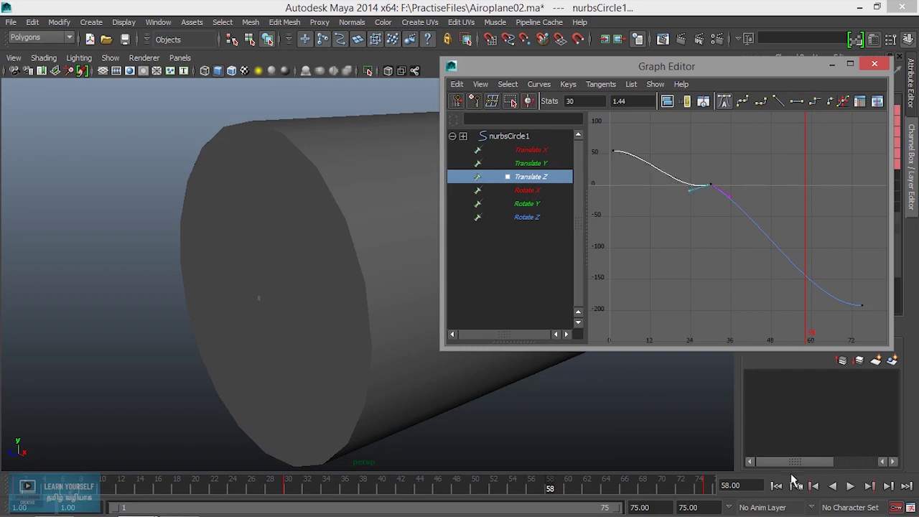
Step: Replay the flight from the first frame and stop it to check the curve
{"action": "left_click", "coordinate": [794, 487]}
{"action": "left_click", "coordinate": [849, 486]}
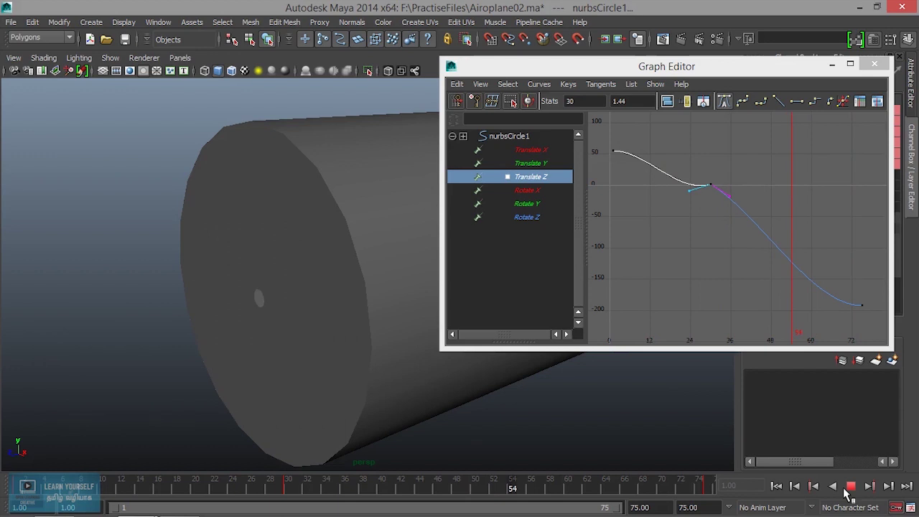
{"action": "left_click", "coordinate": [849, 486]}
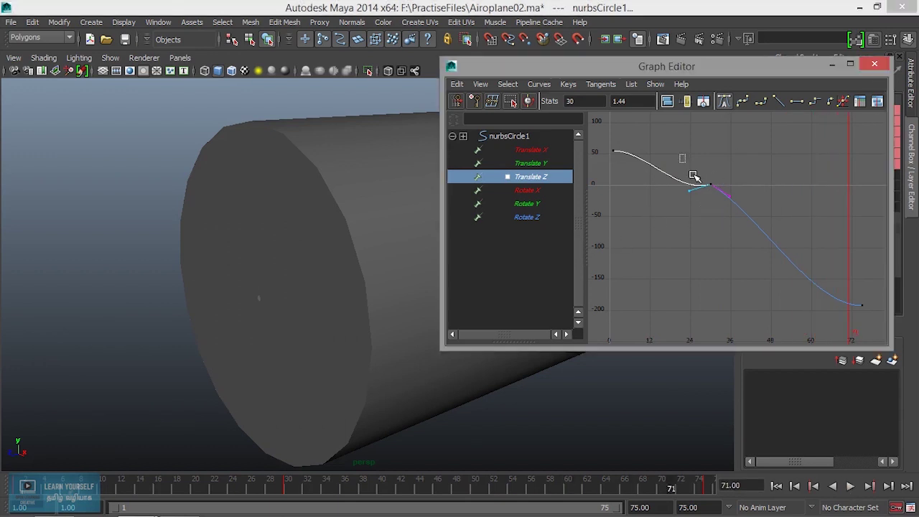
Step: Unify the frame-30 key's tangents and reselect it, undoing an accidental key move
{"action": "left_click", "coordinate": [600, 84]}
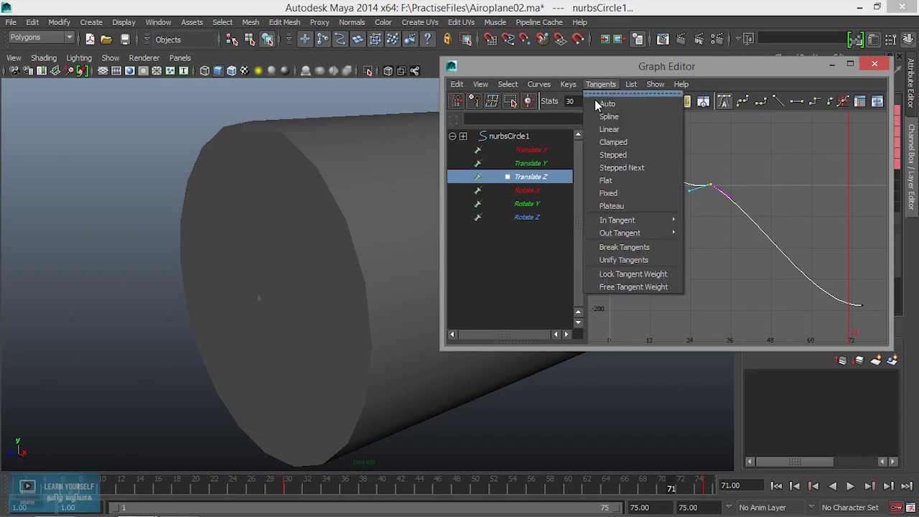
{"action": "left_click", "coordinate": [626, 260]}
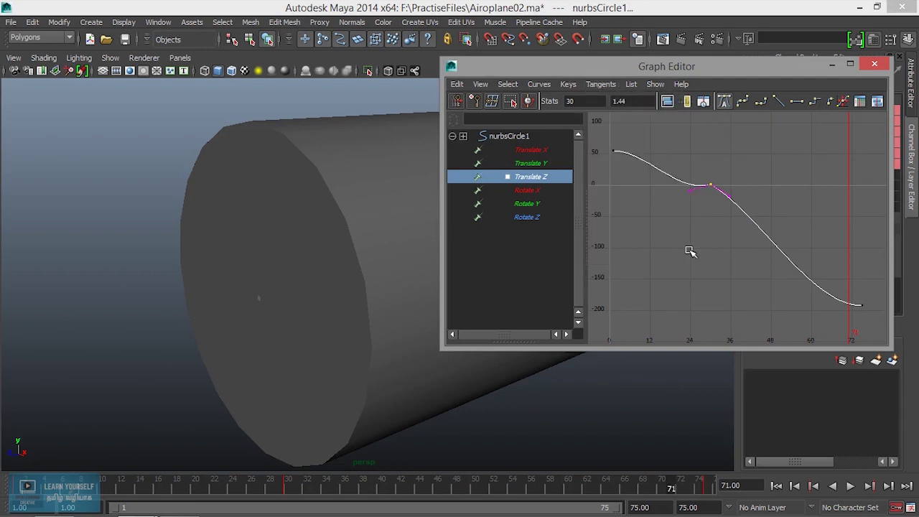
{"action": "left_click", "coordinate": [687, 250]}
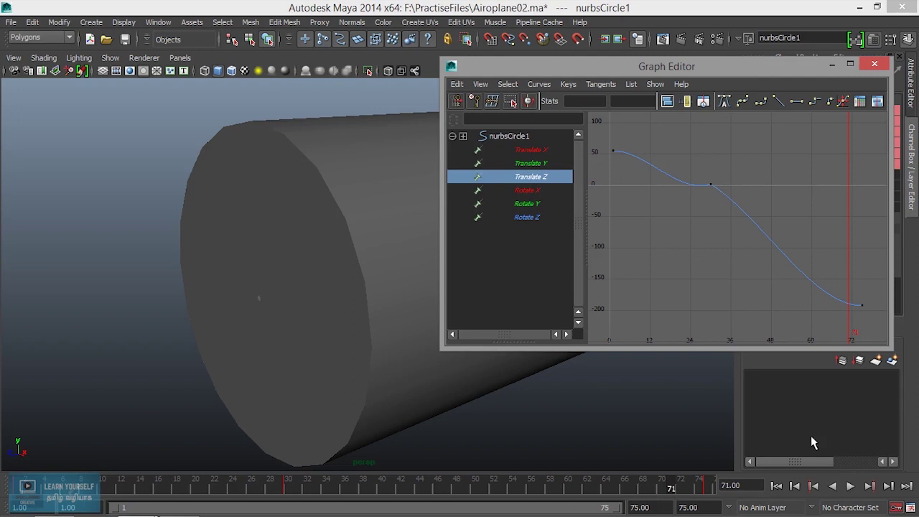
{"action": "left_click", "coordinate": [723, 197]}
{"action": "middle_click_drag", "start_coordinate": [722, 196], "coordinate": [712, 203]}
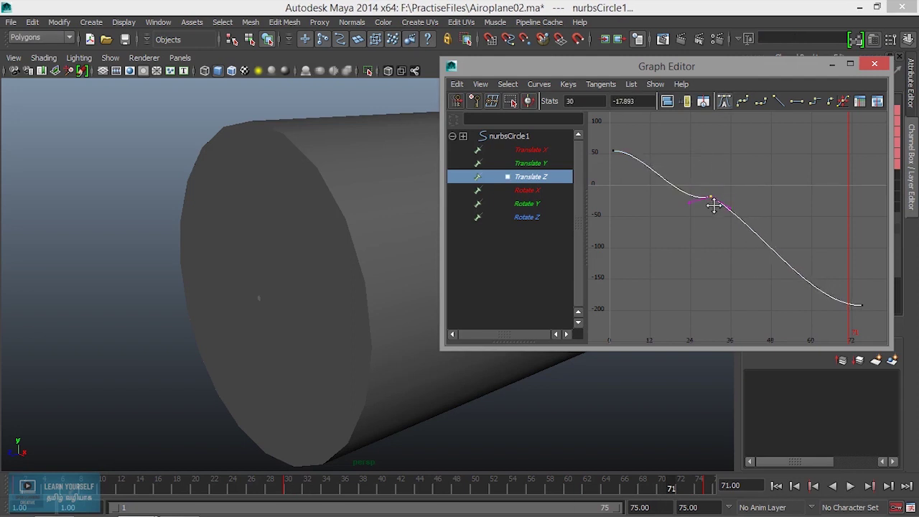
{"action": "key", "text": "ctrl+z"}
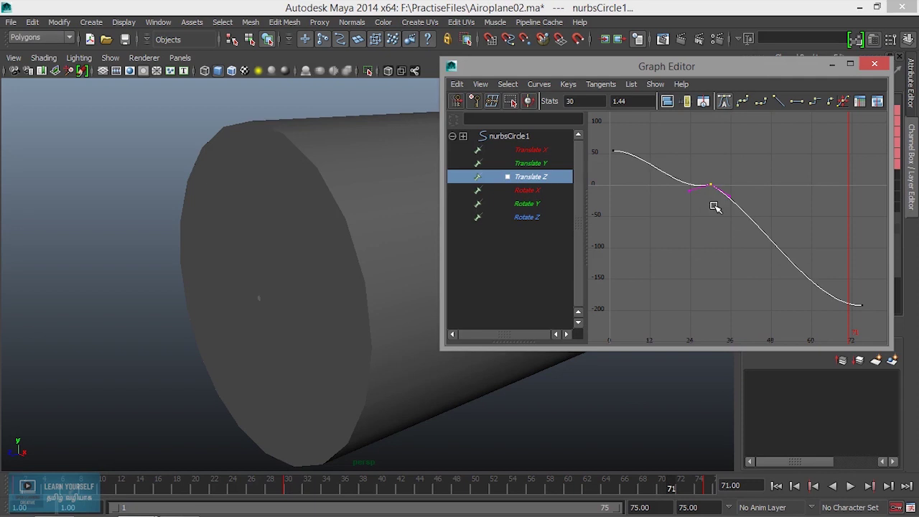
Step: Replay the animation from the first frame and close the Graph Editor
{"action": "left_click", "coordinate": [776, 486]}
{"action": "left_click", "coordinate": [850, 486]}
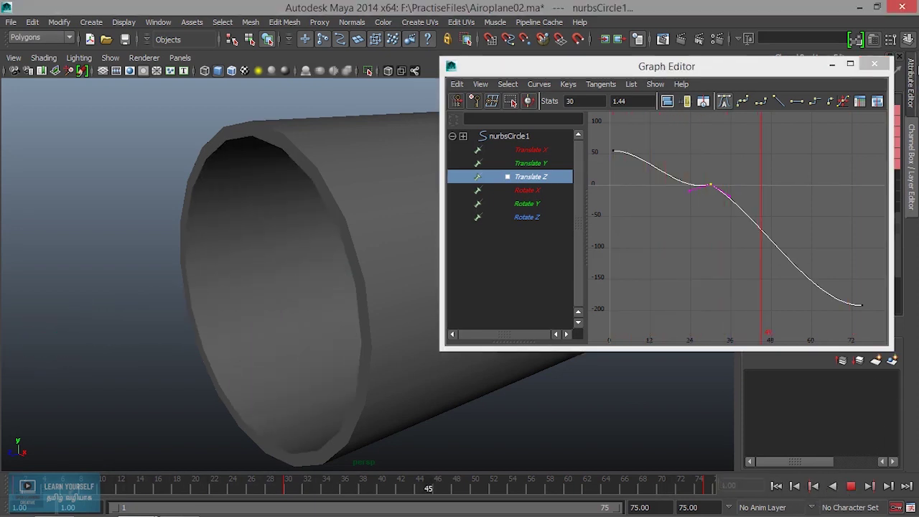
{"action": "left_click", "coordinate": [877, 65]}
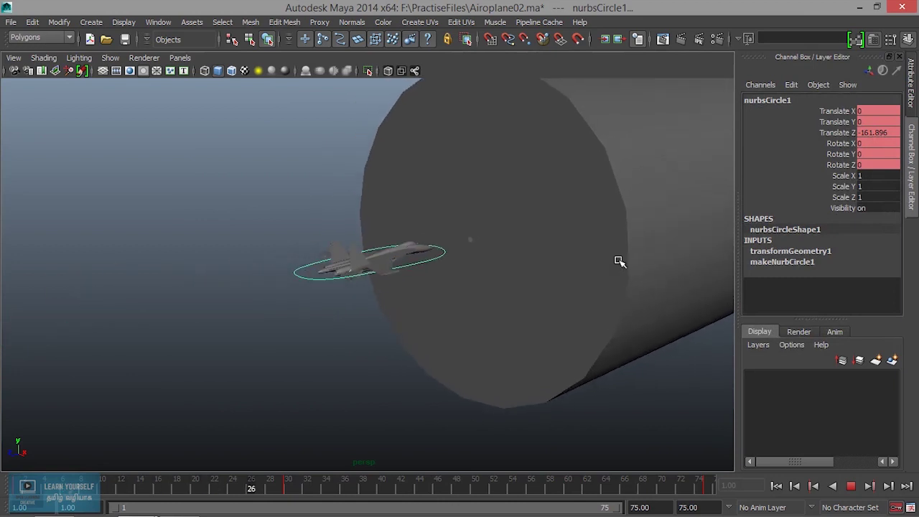